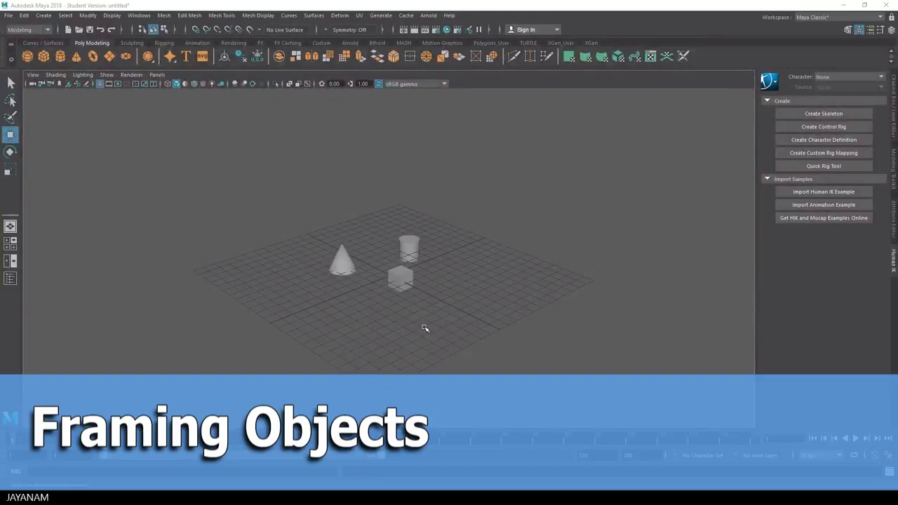
Frame the selected cube with F, then frame all objects with A
left_click(406, 280)
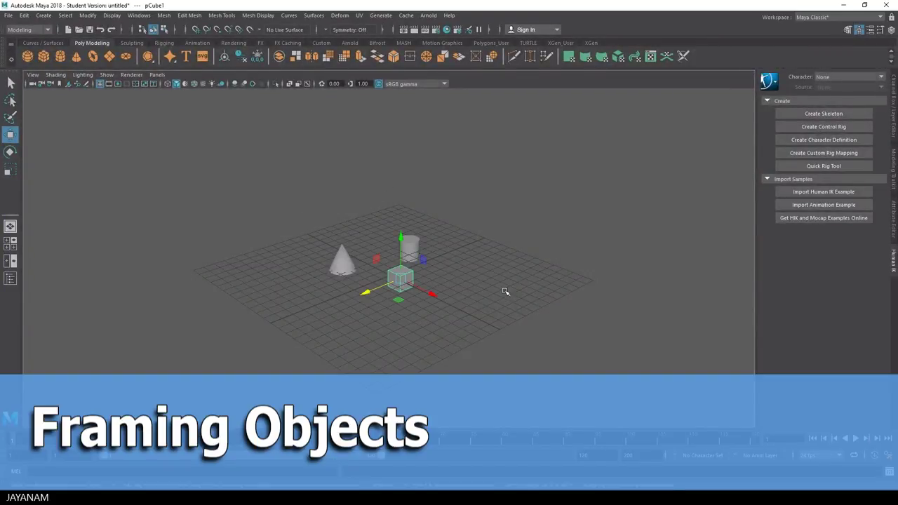
key("f")
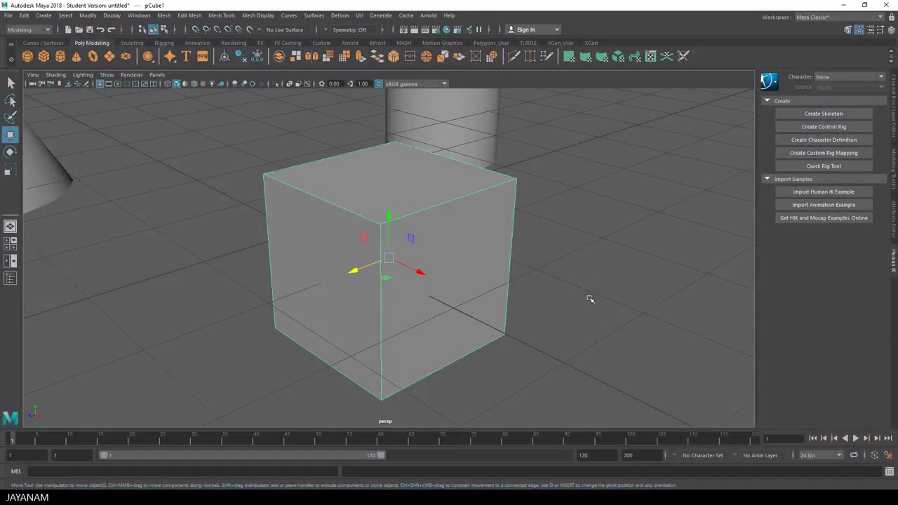
key("a")
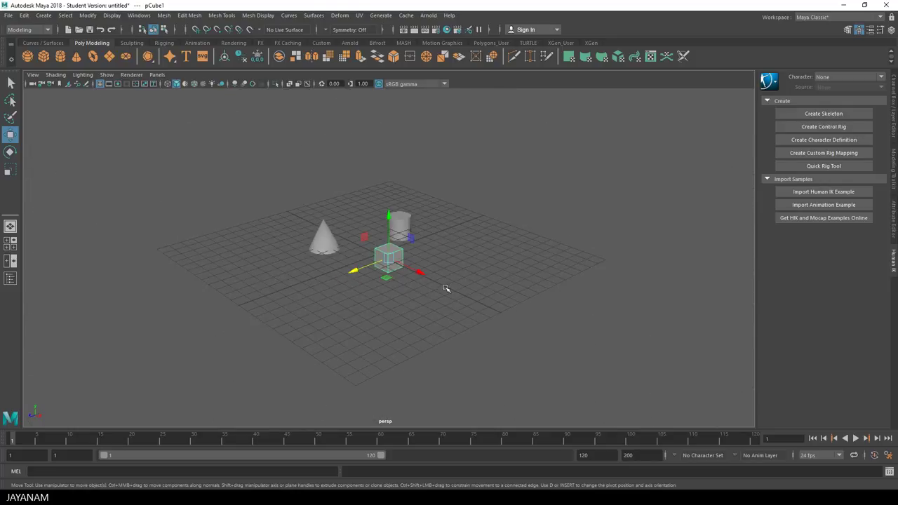
Frame the cylinder with F, then deselect everything by clicking empty space
left_click(406, 220)
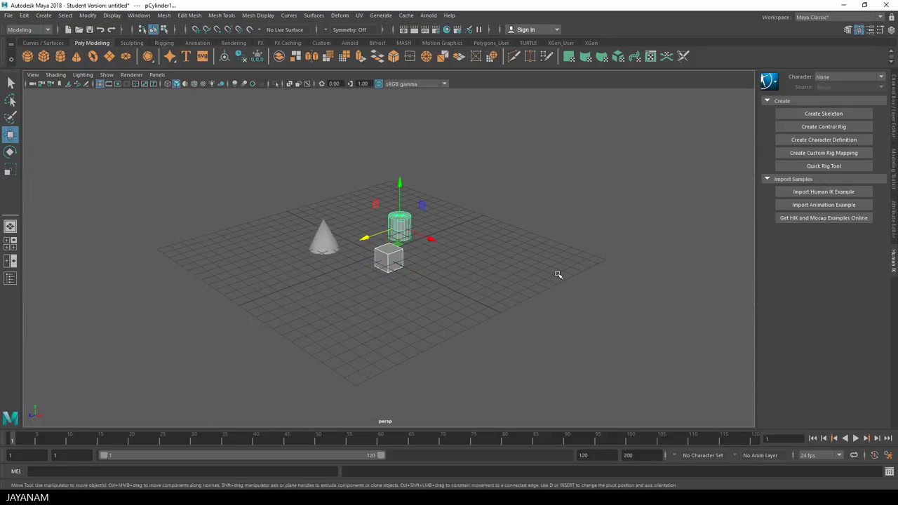
key("f")
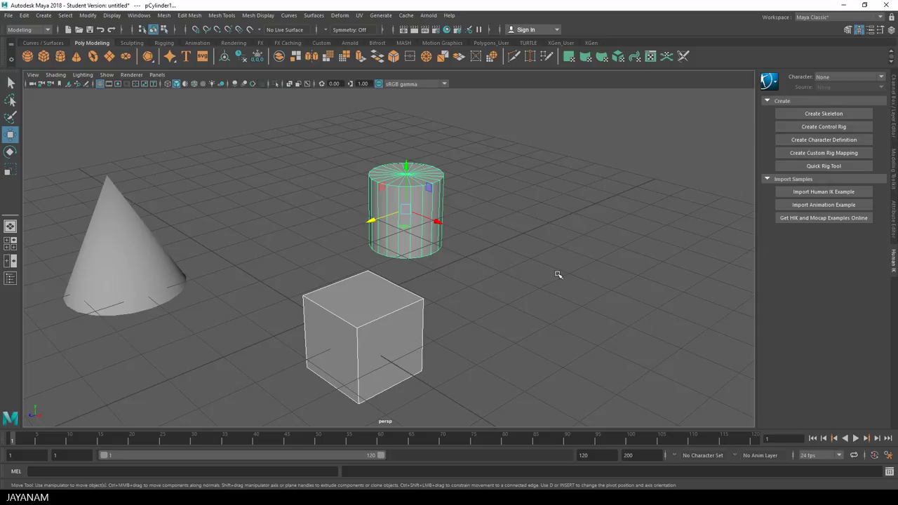
scroll(543, 278, "down", 6)
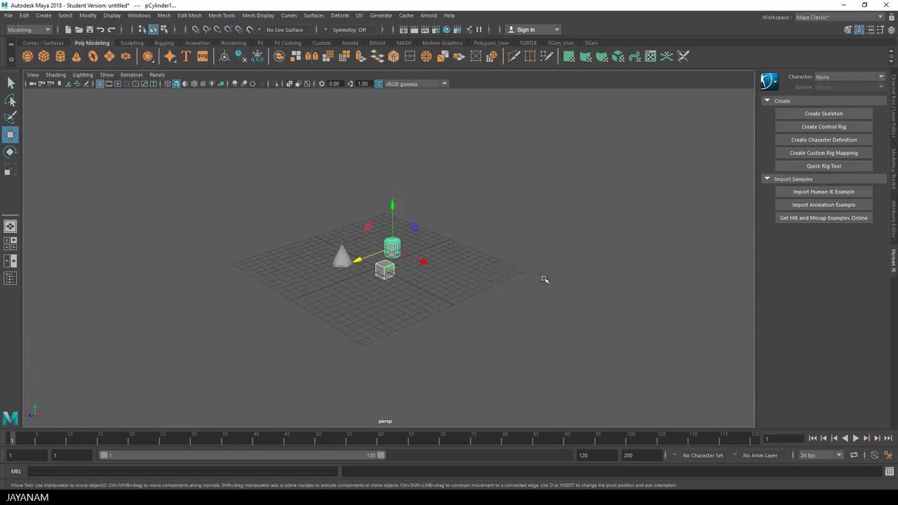
left_click(456, 280)
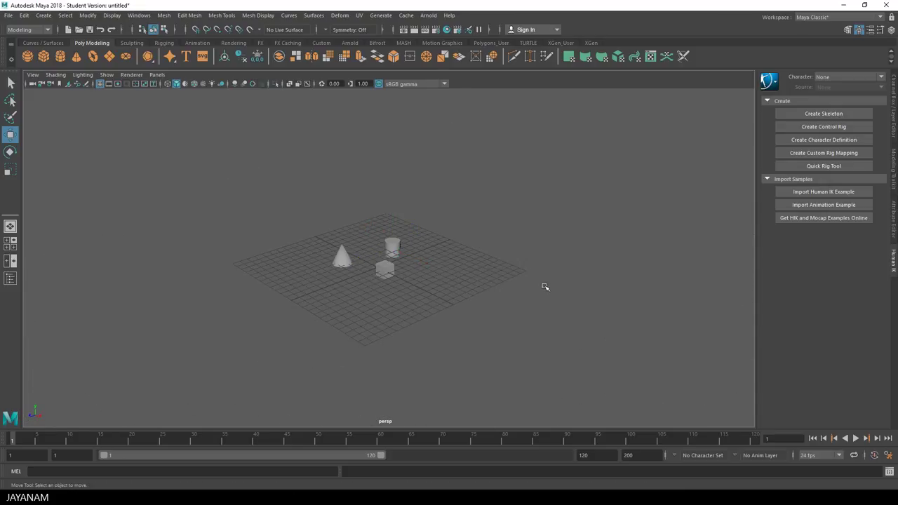
scroll(544, 287, "up", 5)
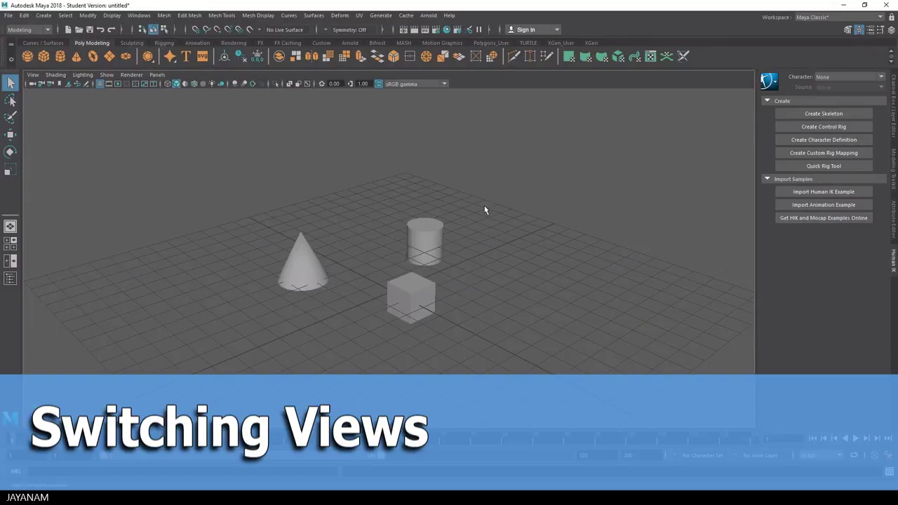
key("space")
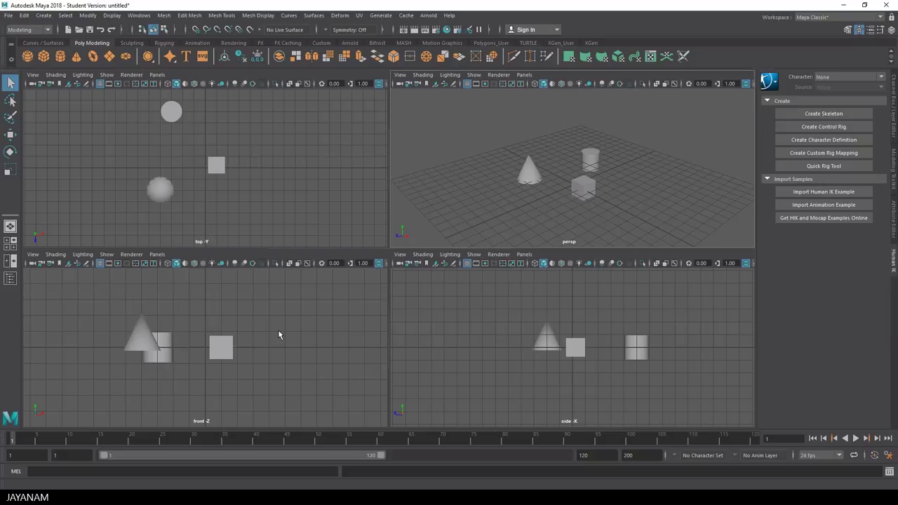
scroll(278, 336, "up", 4)
scroll(278, 336, "down", 3)
scroll(281, 163, "up", 2)
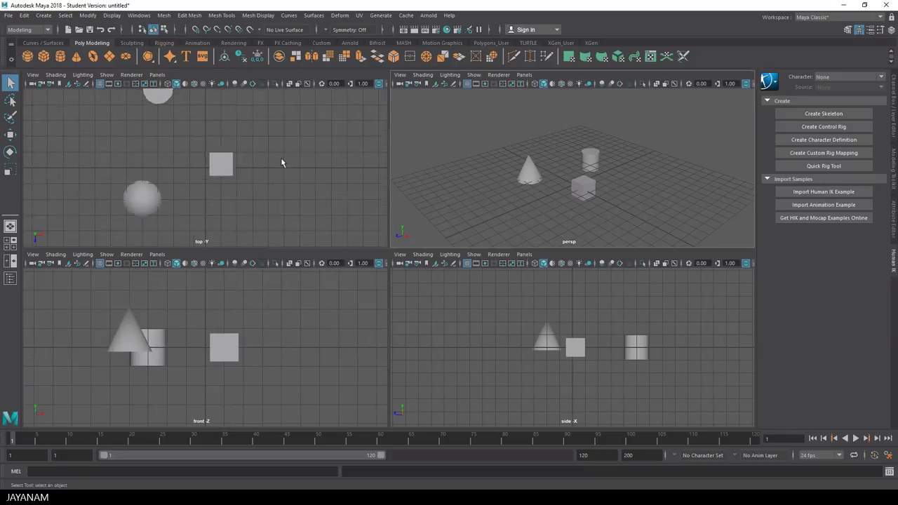
scroll(273, 176, "down", 2)
mouse_move(269, 180)
middle_mouse_down("alt")
mouse_move(325, 166)
mouse_move(259, 183)
middle_mouse_up("alt")
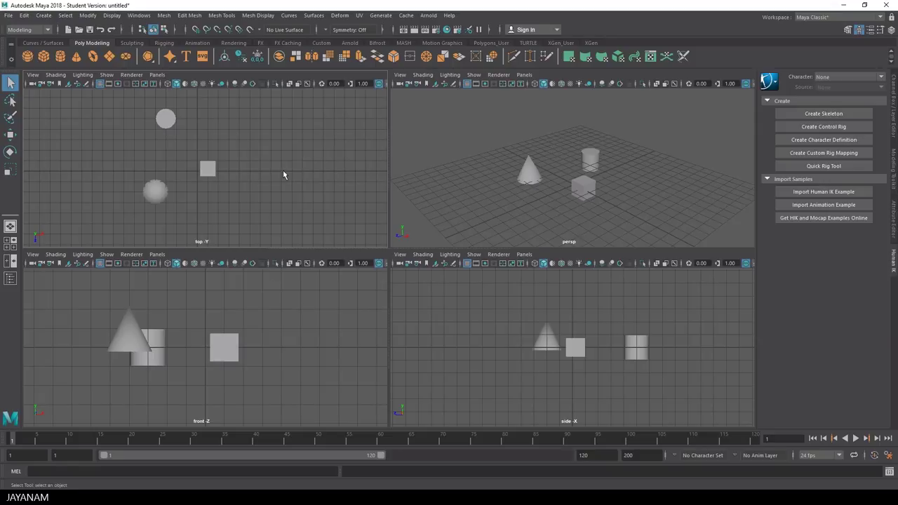
key("space")
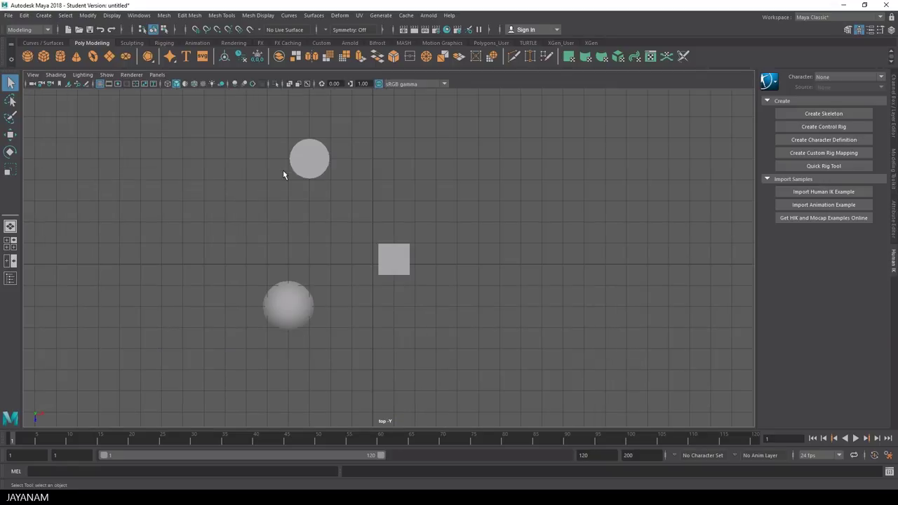
key("space")
key("space")
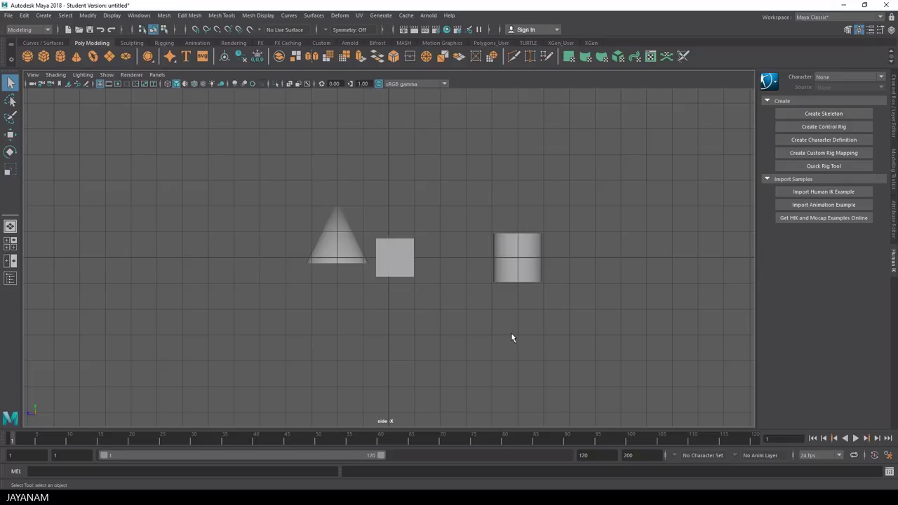
key("space")
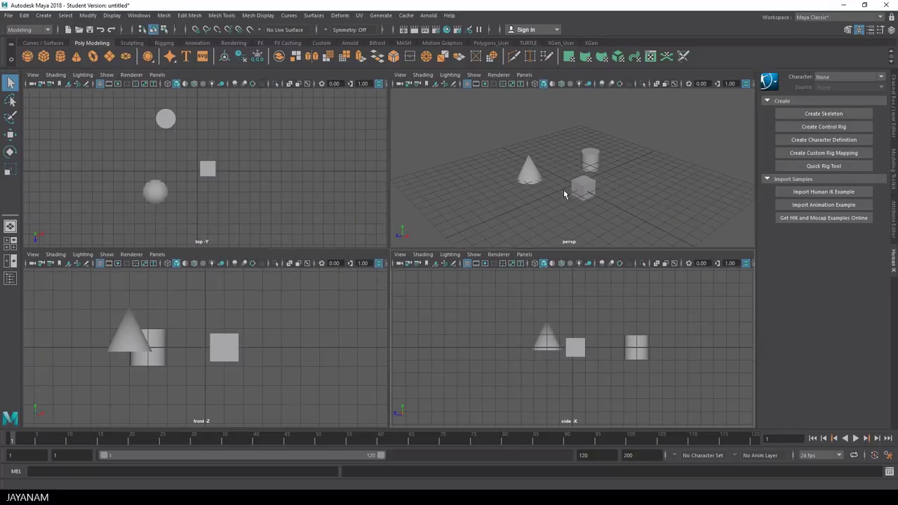
key("space")
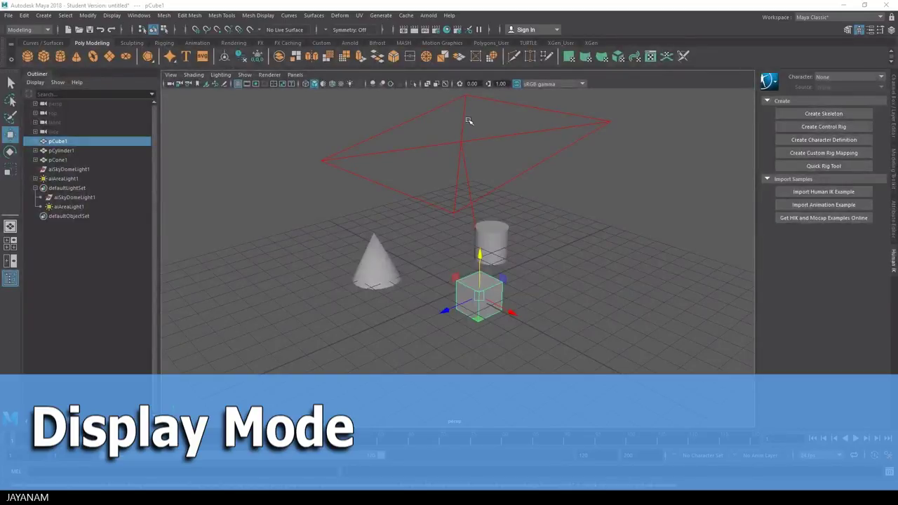
left_click(466, 145)
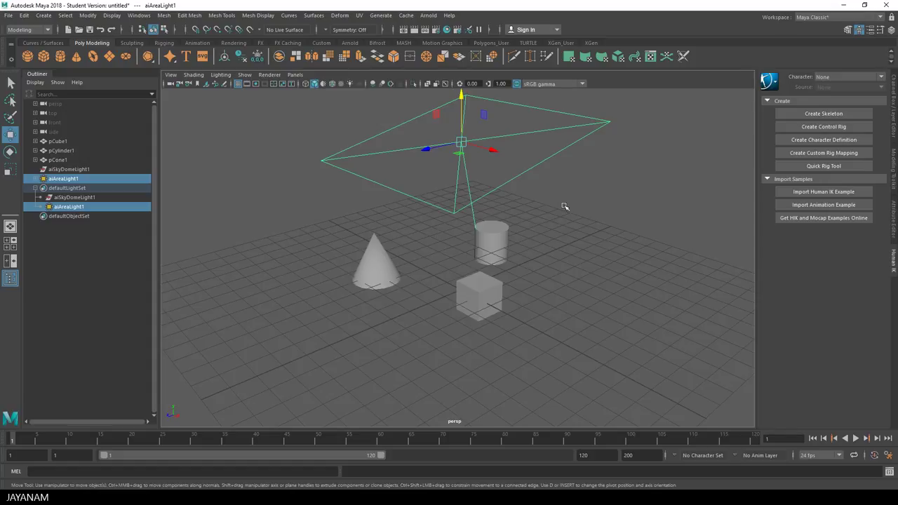
key("7")
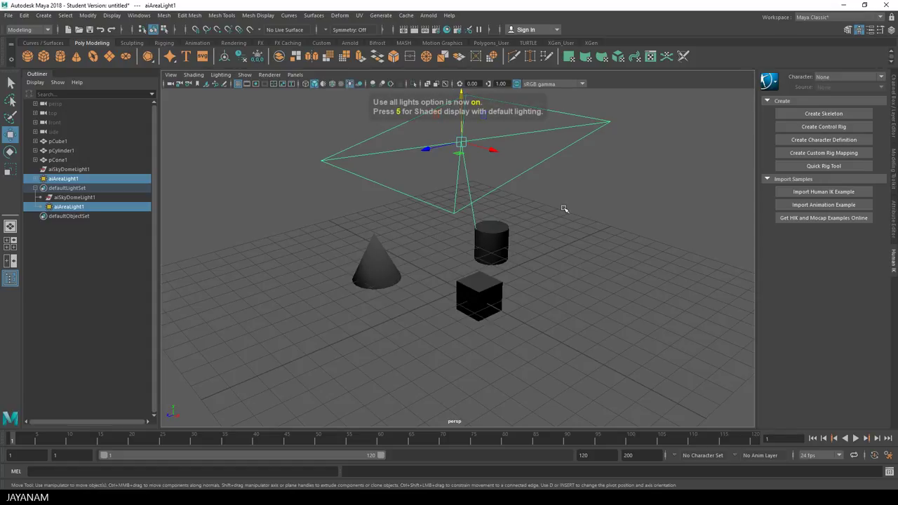
mouse_move(462, 94)
left_mouse_down()
mouse_move(463, 165)
mouse_move(464, 102)
left_mouse_up()
key("5")
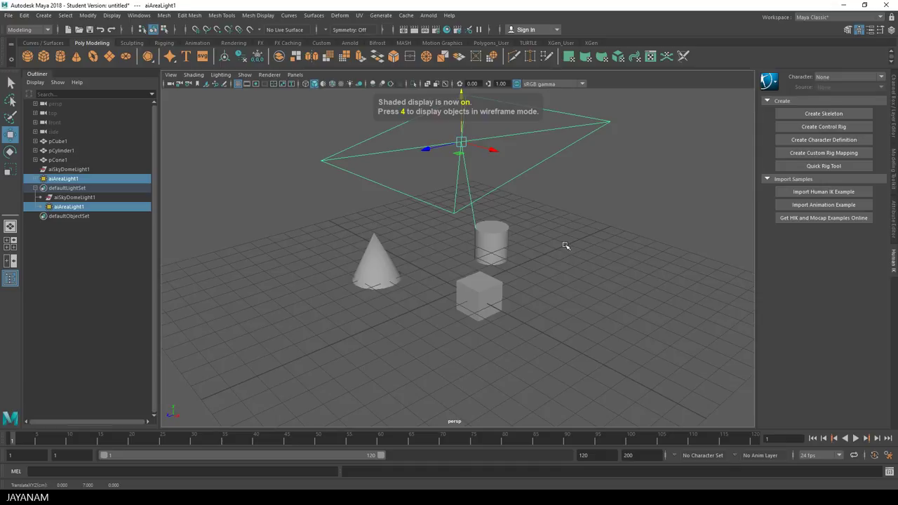
key("4")
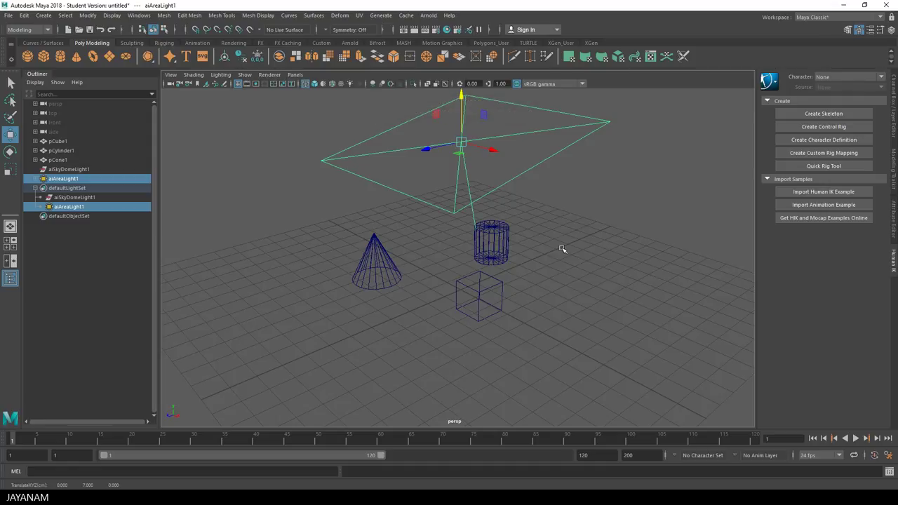
key("5")
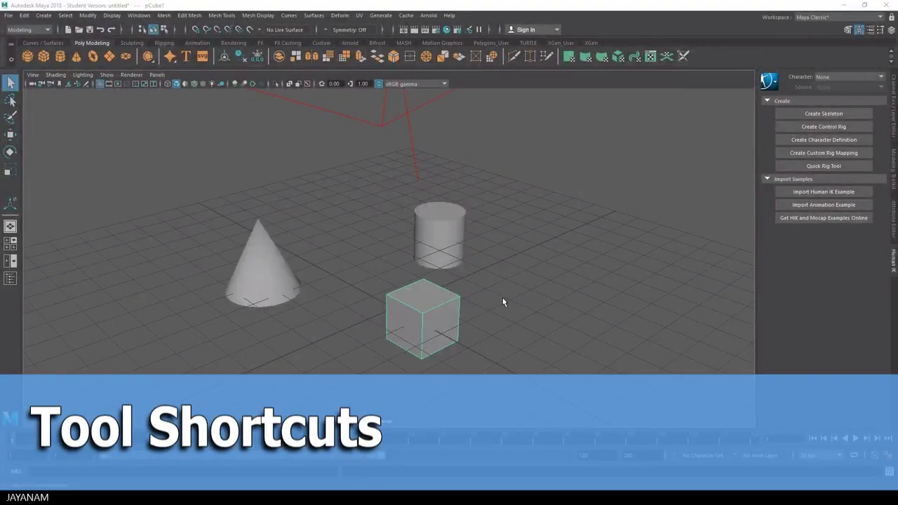
Select the cube, slide it along X and Z, then undo the last move
left_click(447, 236)
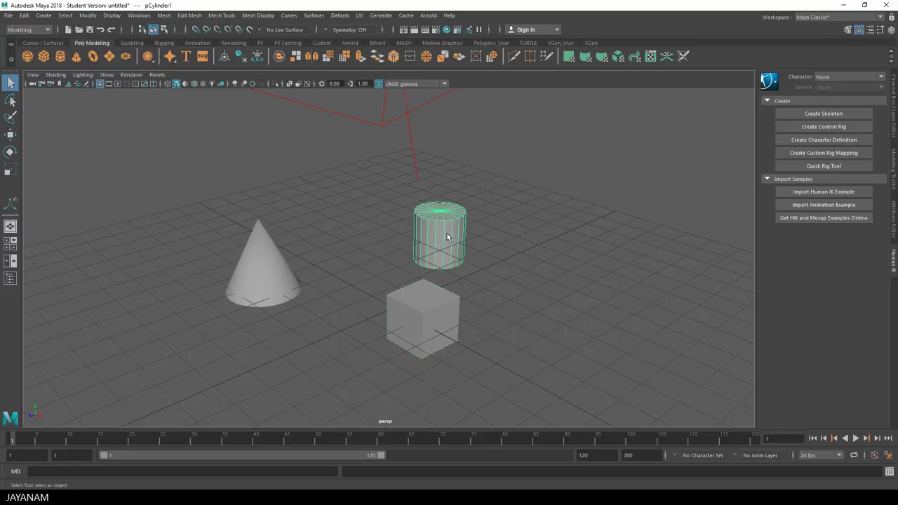
left_click(432, 322)
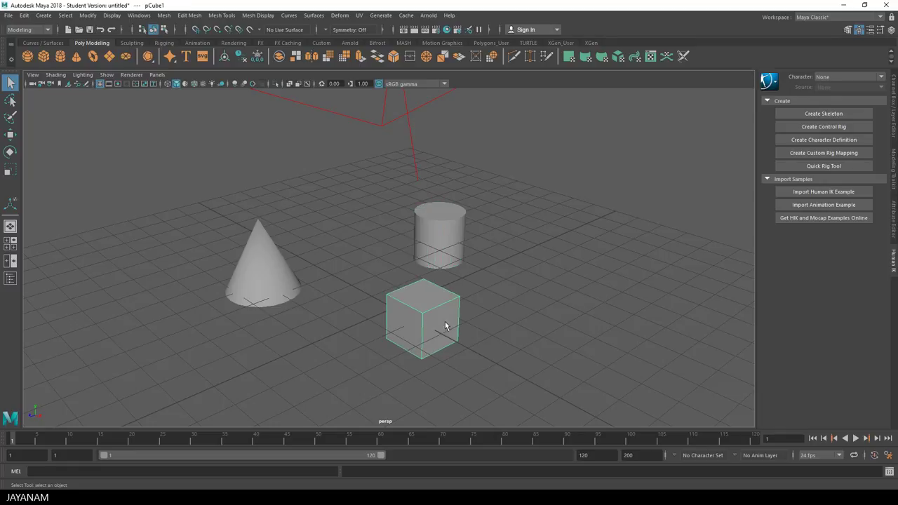
key("w")
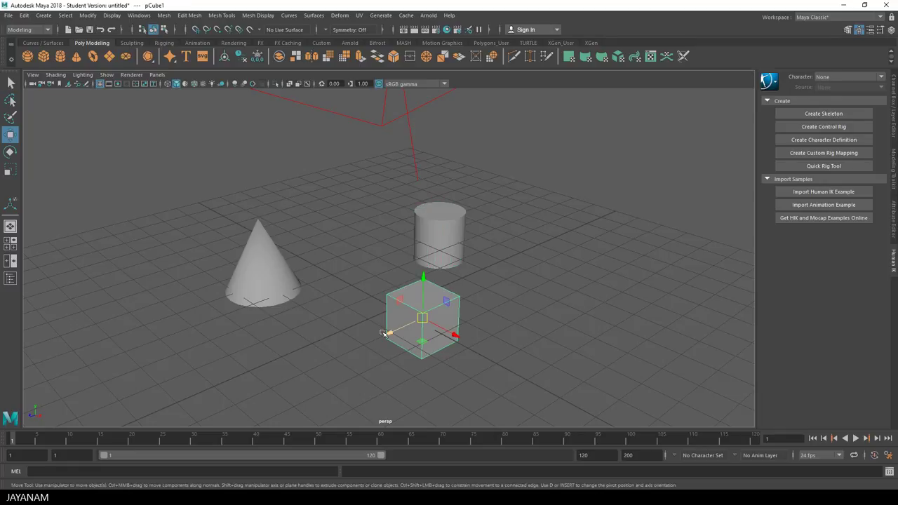
mouse_move(390, 332)
left_mouse_down()
mouse_move(428, 319)
mouse_move(386, 334)
left_mouse_up()
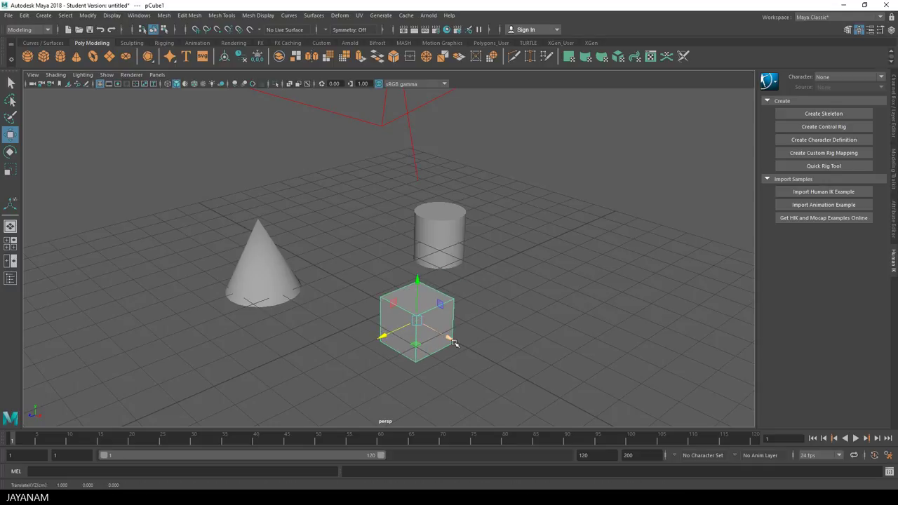
left_click_drag(453, 342, 475, 350)
key("ctrl+z")
Rotate the cube slightly around Y, then scale it up uniformly to about 1.46
key("e")
left_click_drag(464, 340, 437, 341)
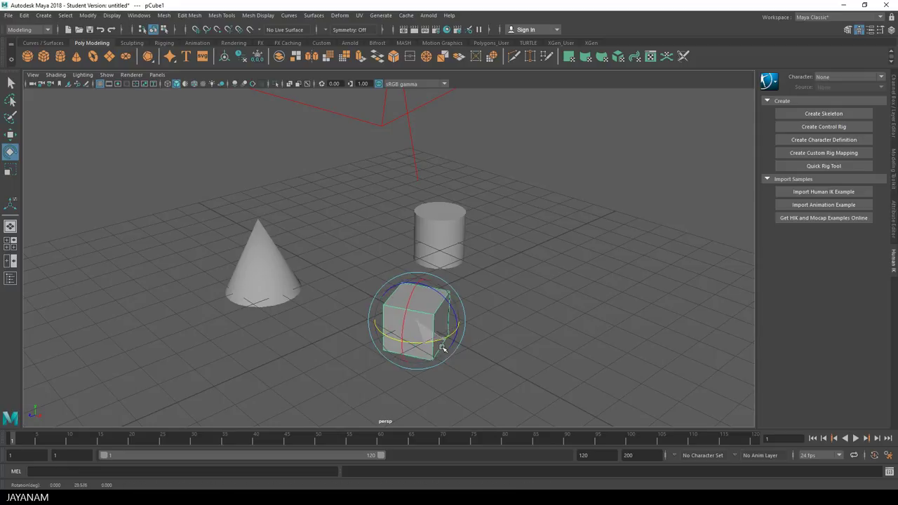
key("r")
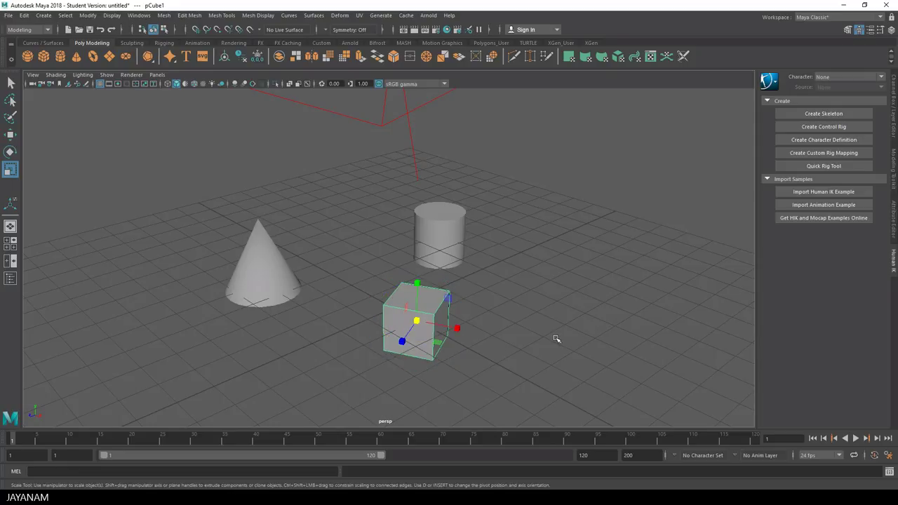
mouse_move(417, 320)
left_mouse_down()
mouse_move(431, 322)
mouse_move(419, 323)
mouse_move(425, 329)
left_mouse_up()
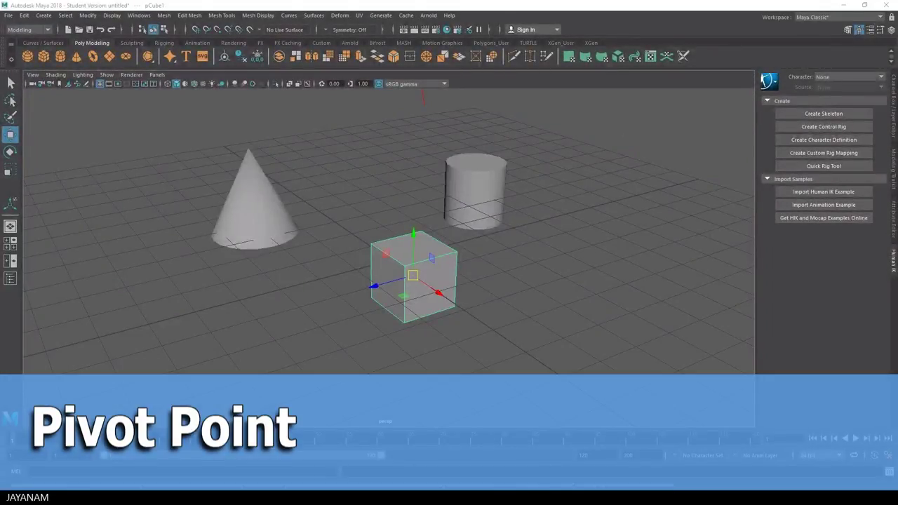
In the Modeling Toolkit, edit the cube's pivot and align it to the left, then right face
left_click(894, 169)
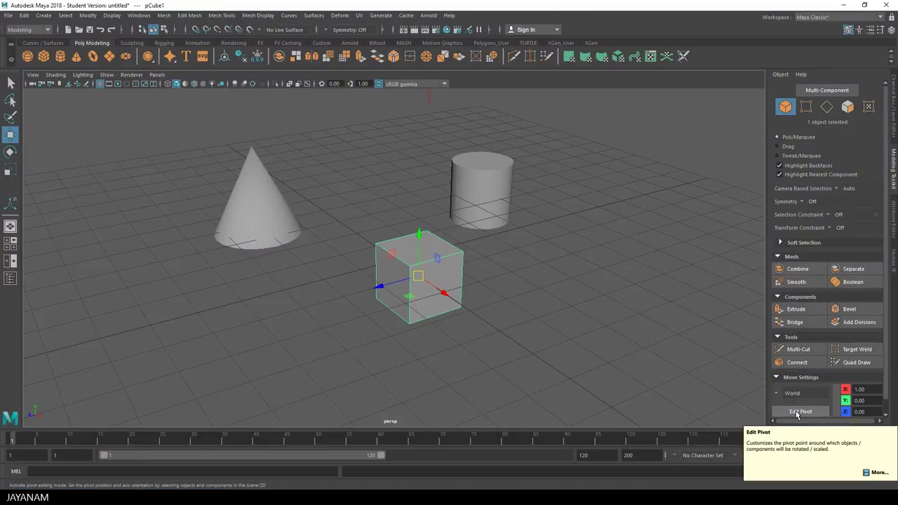
left_click(799, 412)
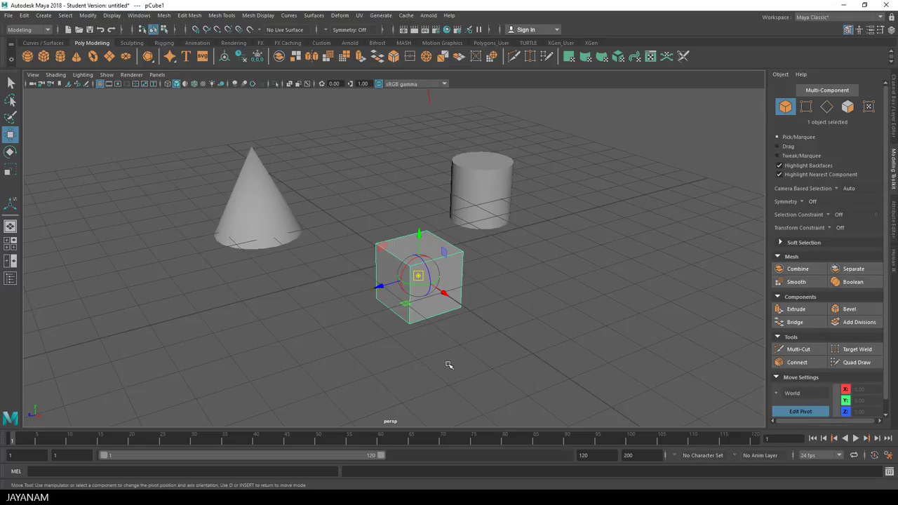
left_click(389, 278)
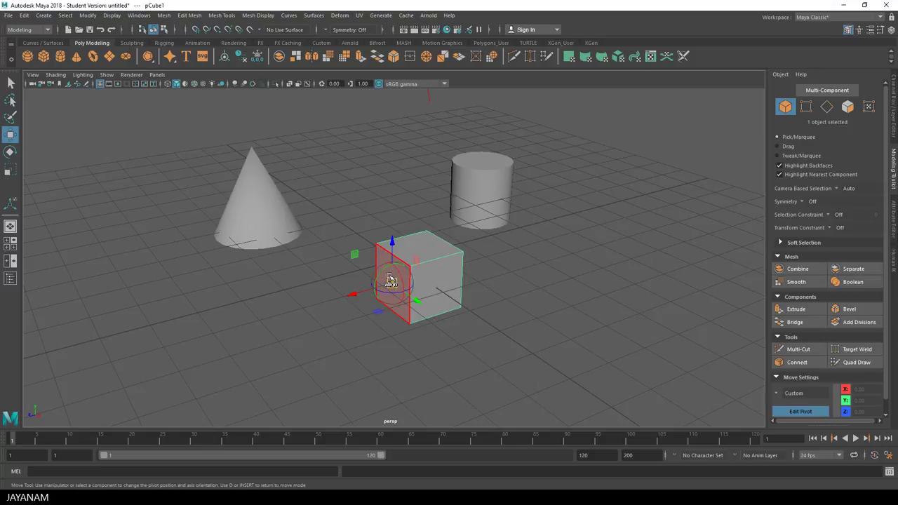
left_click(436, 298)
Exit pivot editing with D, undo the realignment, and re-enter pivot editing
key("d")
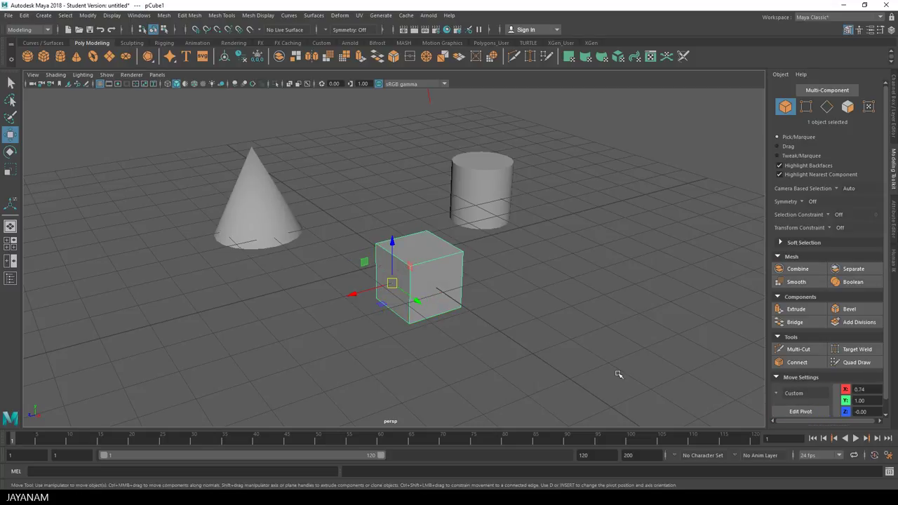
key("ctrl+z")
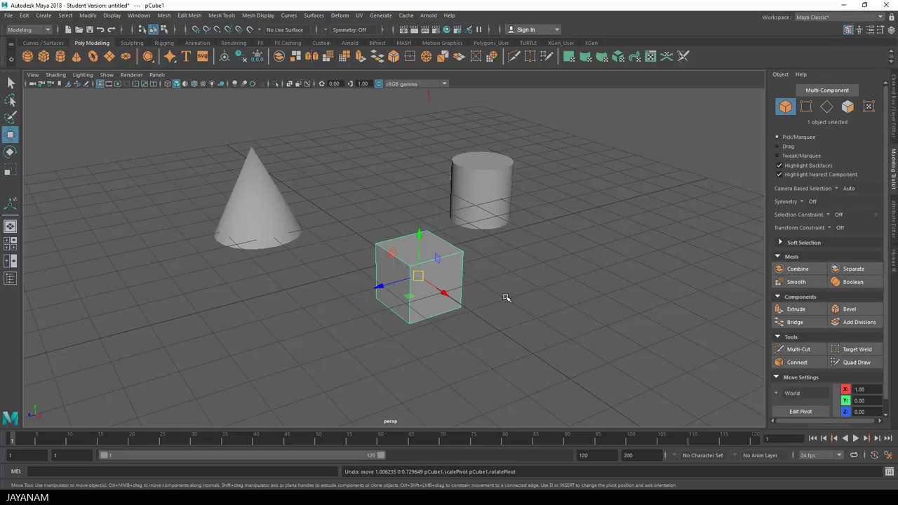
key("d")
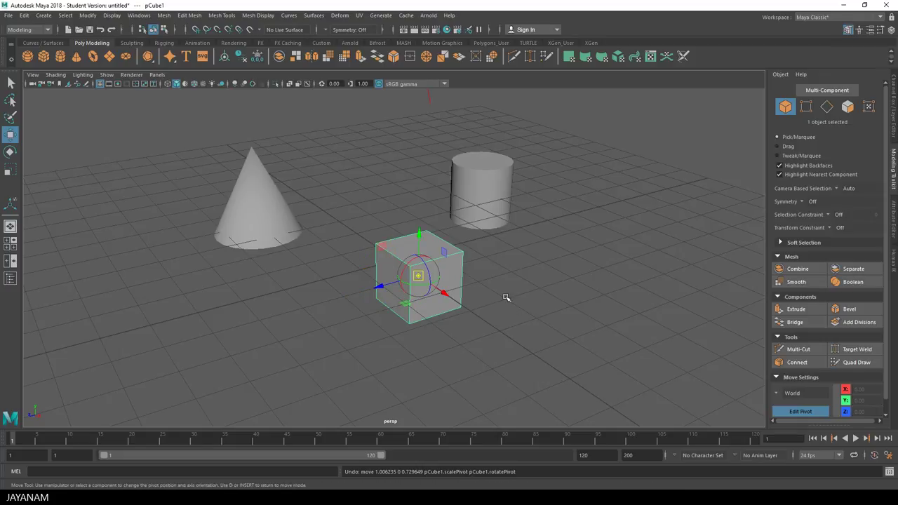
Undo a top-edge corner snap, align the pivot to the cube's top face, and exit with D
left_click(391, 254)
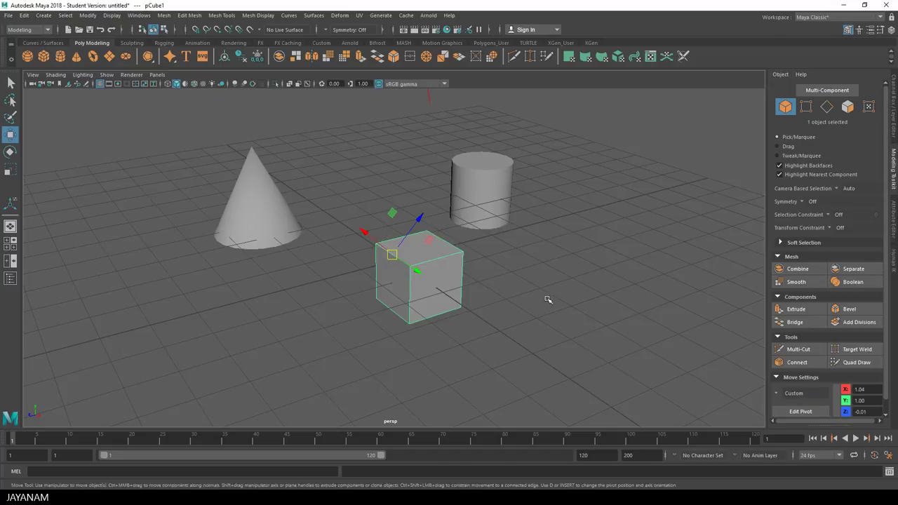
key("ctrl+z")
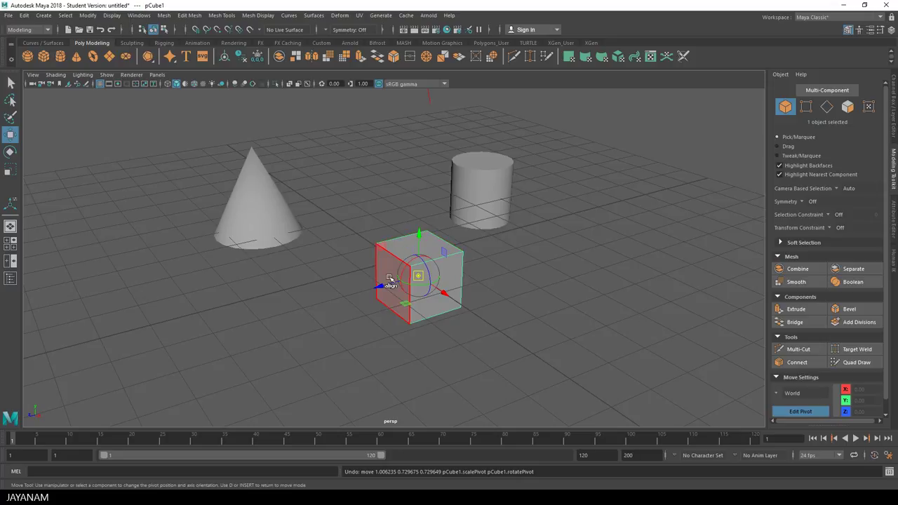
left_click(410, 252)
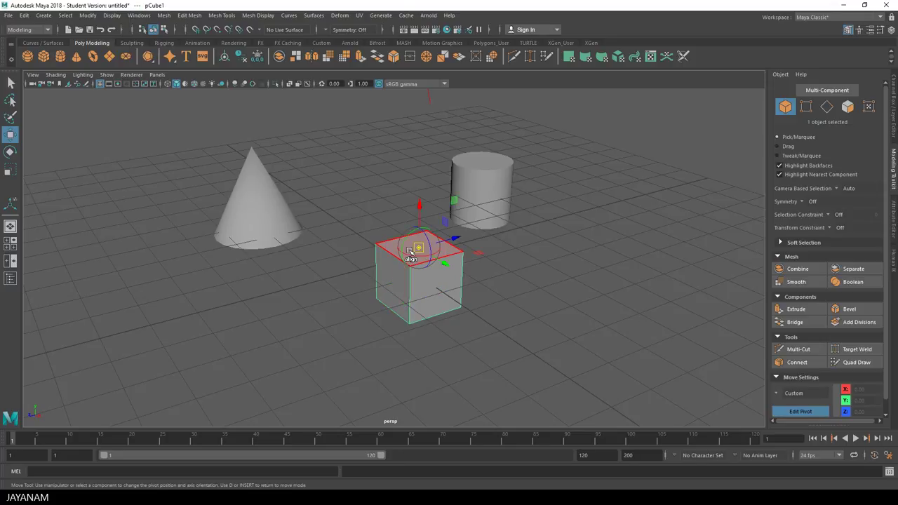
key("d")
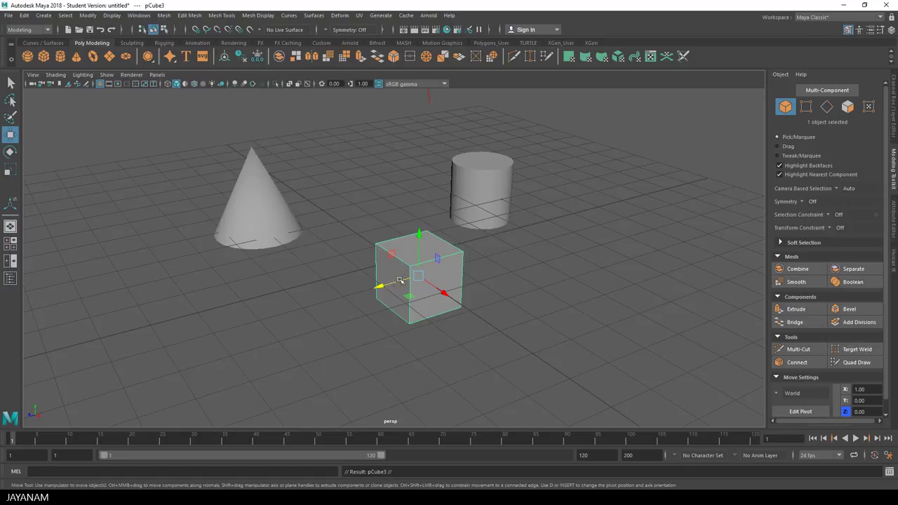
Duplicate the cube while dragging the copy aside, then reselect the original cube
key("ctrl+d")
left_click_drag(385, 288, 265, 311)
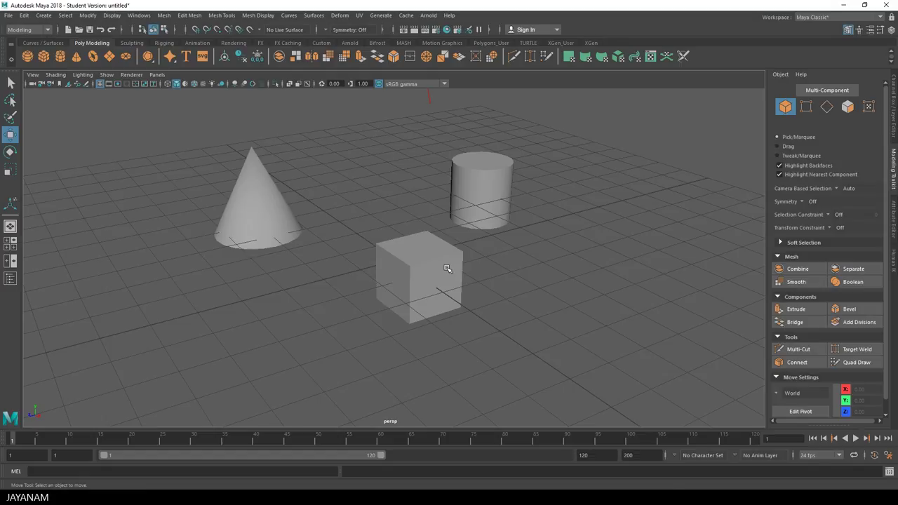
left_click(452, 261)
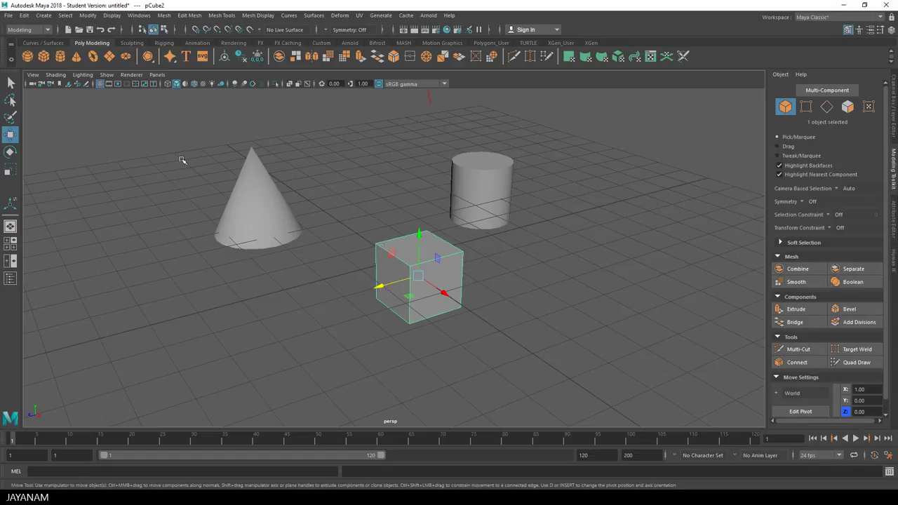
left_click(25, 16)
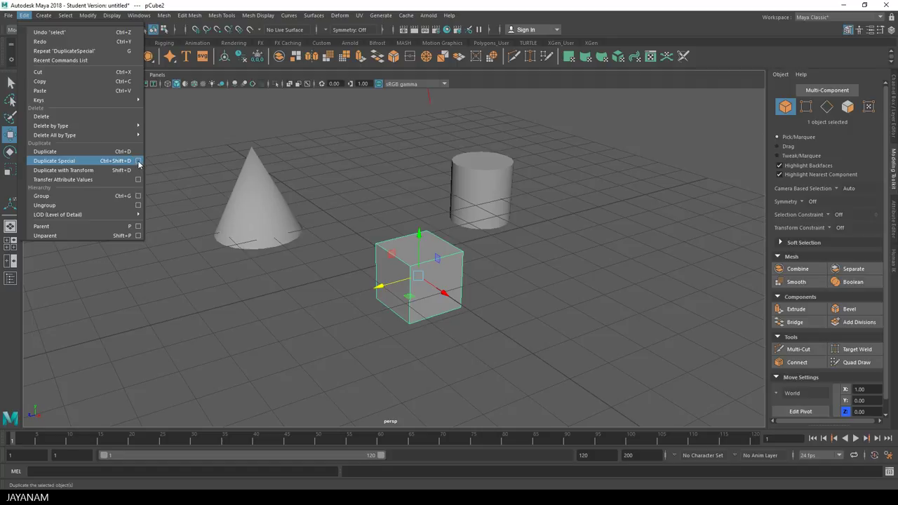
Run Duplicate Special with Translate Z -2 and 5 copies to make a row of cubes
left_click(139, 162)
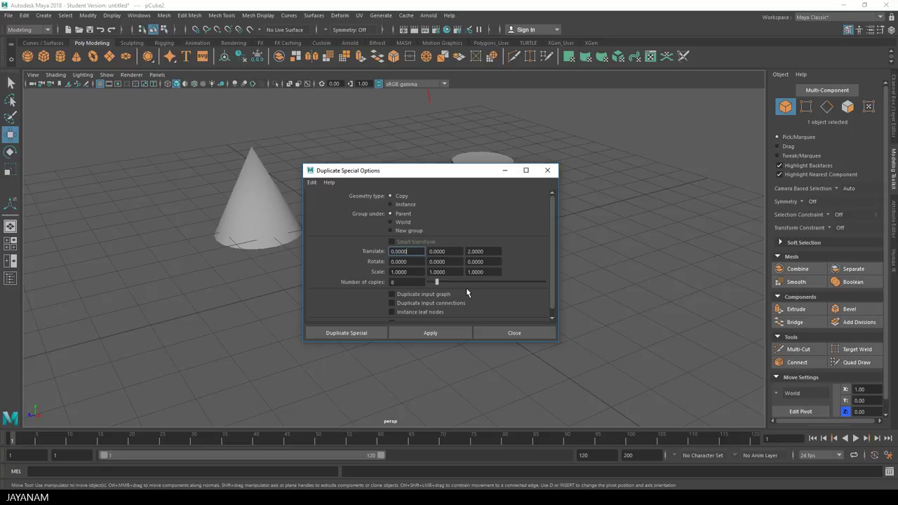
key("Tab")
type("0.3")
key("Tab")
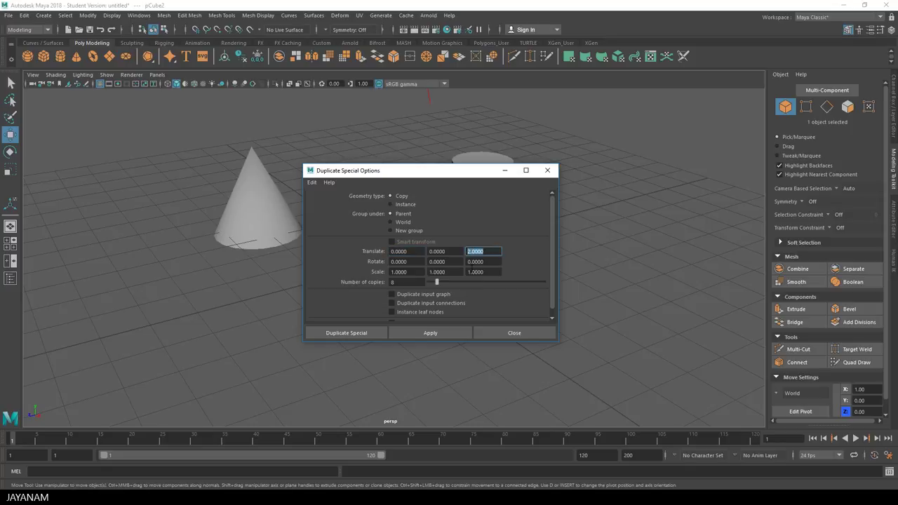
type("-2")
key("Tab")
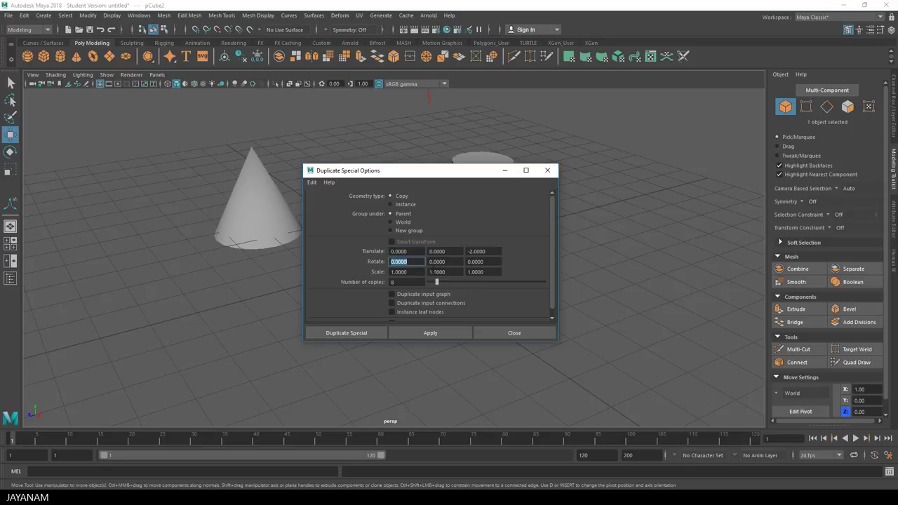
left_click_drag(439, 282, 434, 284)
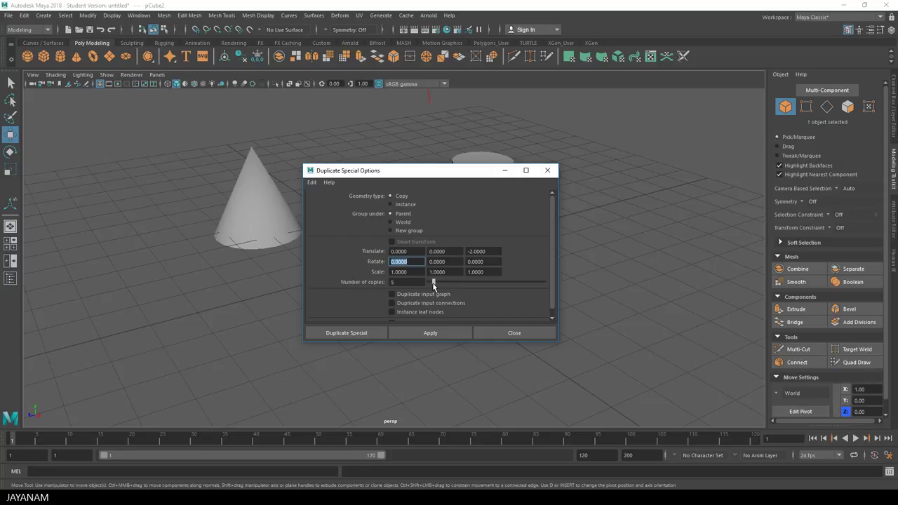
left_click(355, 334)
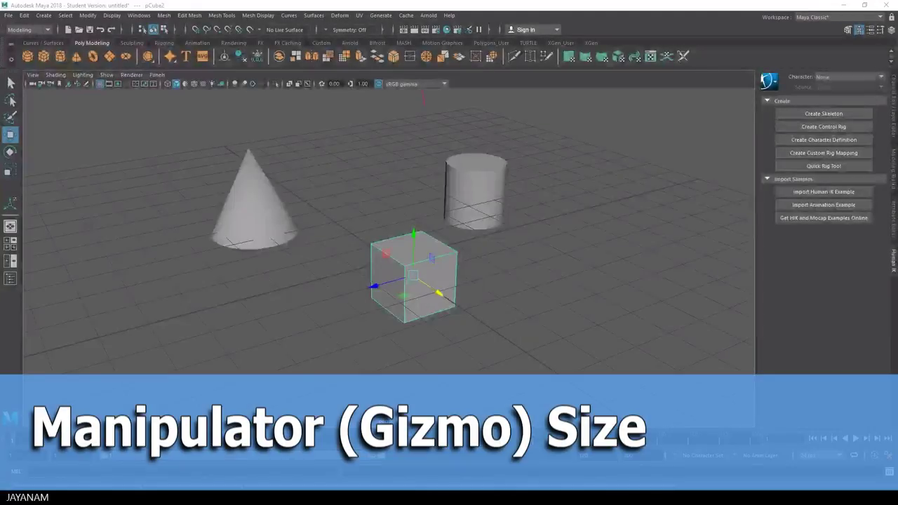
Switch the cube to Vertex mode, pick its top-left corner vertex, and resize the manipulator with + and -
right_click(410, 254)
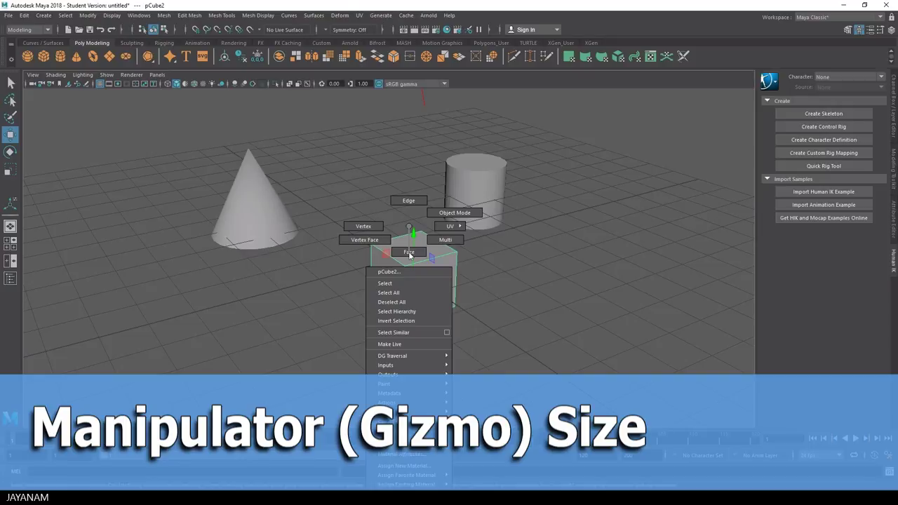
left_click(364, 226)
left_click(405, 267)
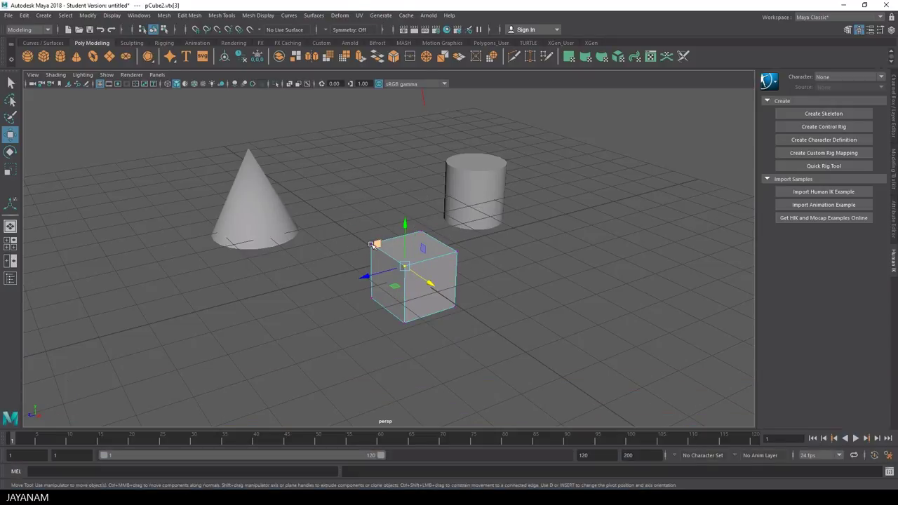
key("plus")
key("plus")
key("minus")
left_click(372, 245)
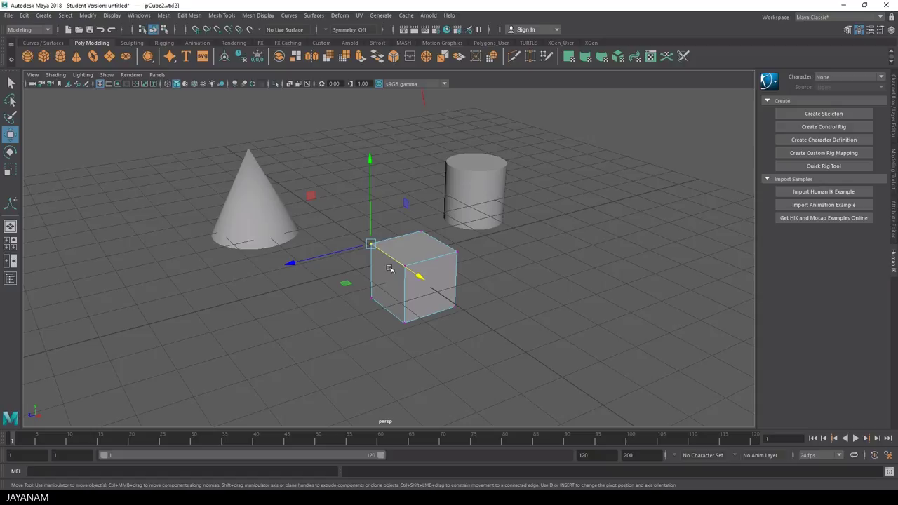
key("plus")
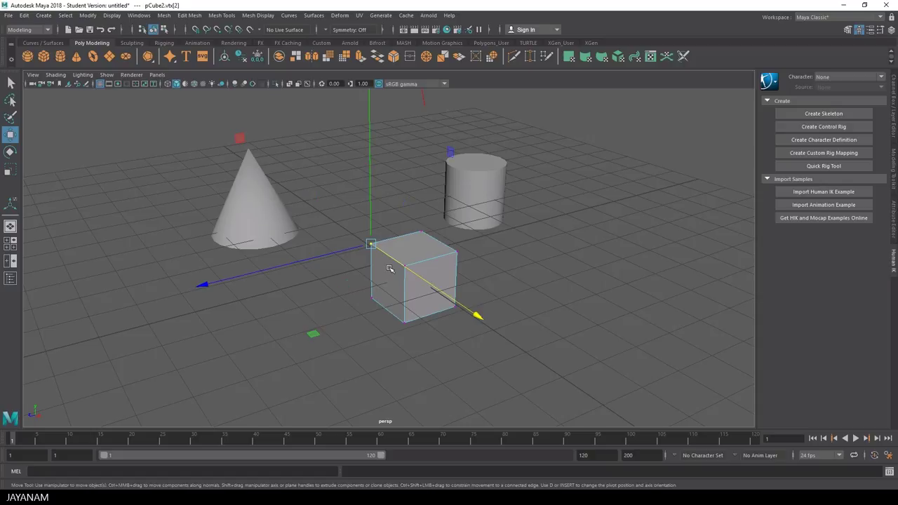
key("minus")
key("minus")
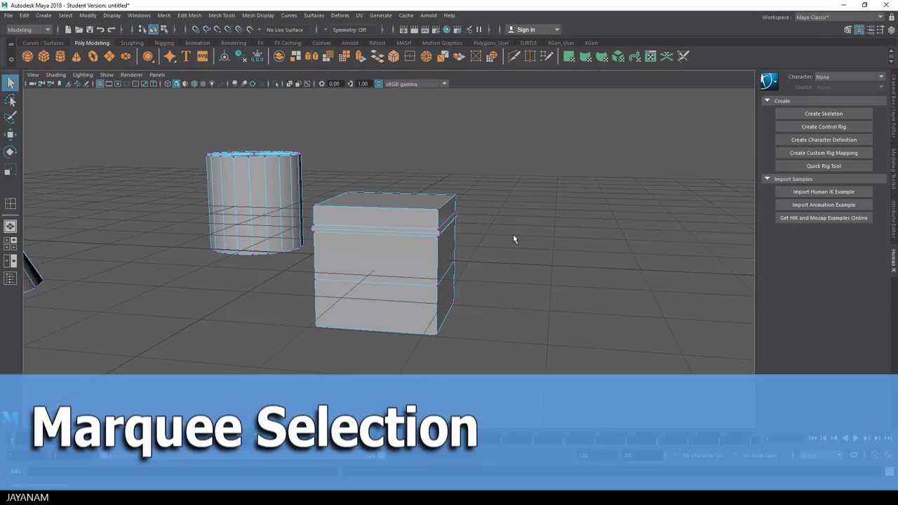
Marquee-select a vertex, clear it, switch to wireframe with 4, and orbit to a side view
left_click_drag(456, 225, 439, 236)
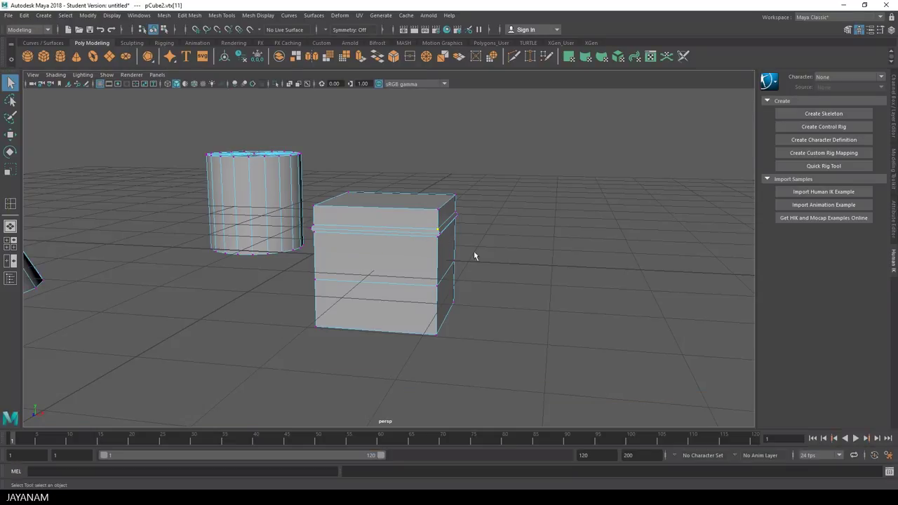
left_click(507, 263)
key("4")
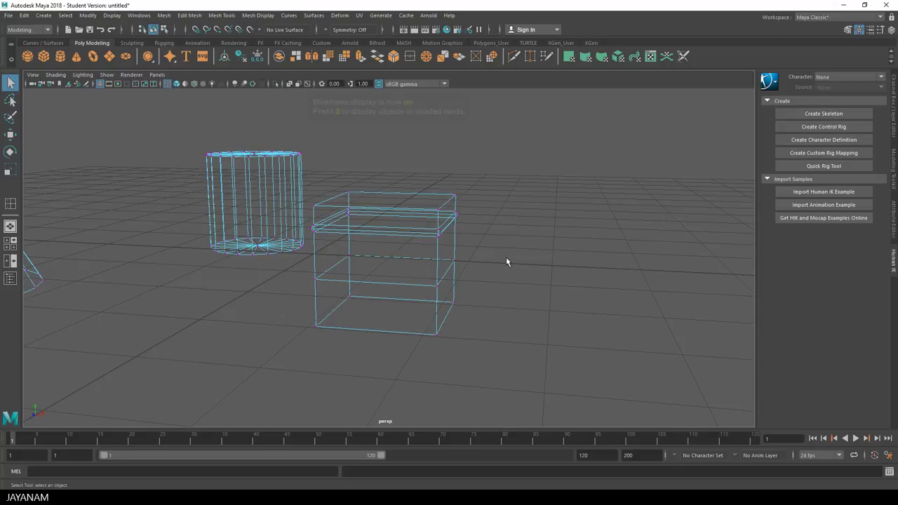
left_click_drag(506, 257, 519, 253, "alt")
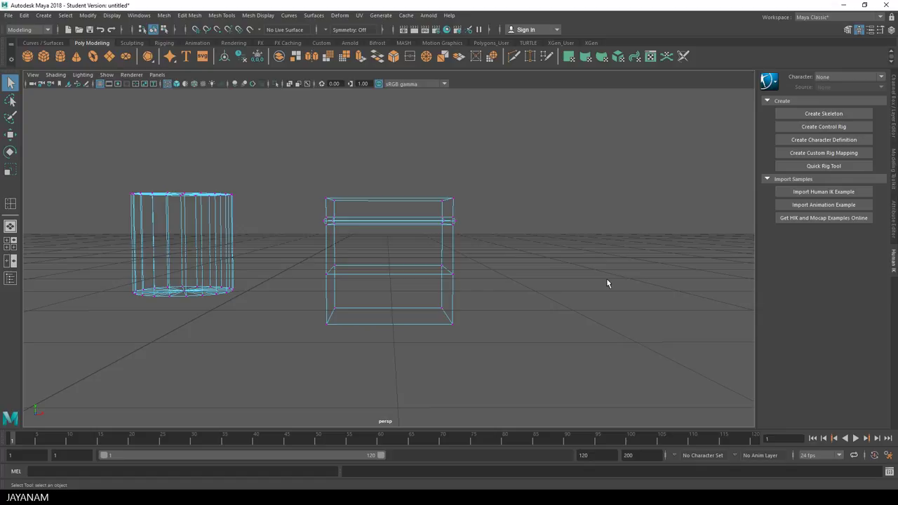
Marquee-select the cube's upper edge loop and move it down along Y
left_click_drag(287, 212, 484, 238)
key("w")
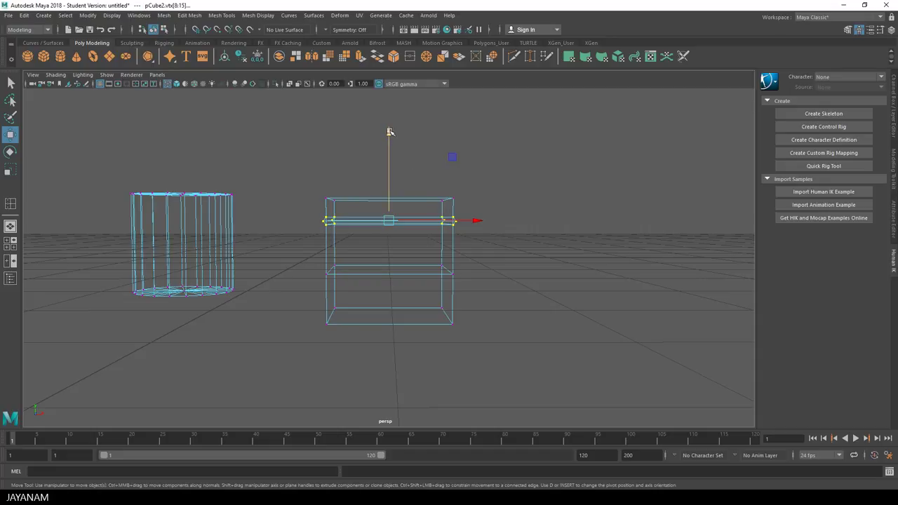
left_click_drag(391, 132, 391, 161)
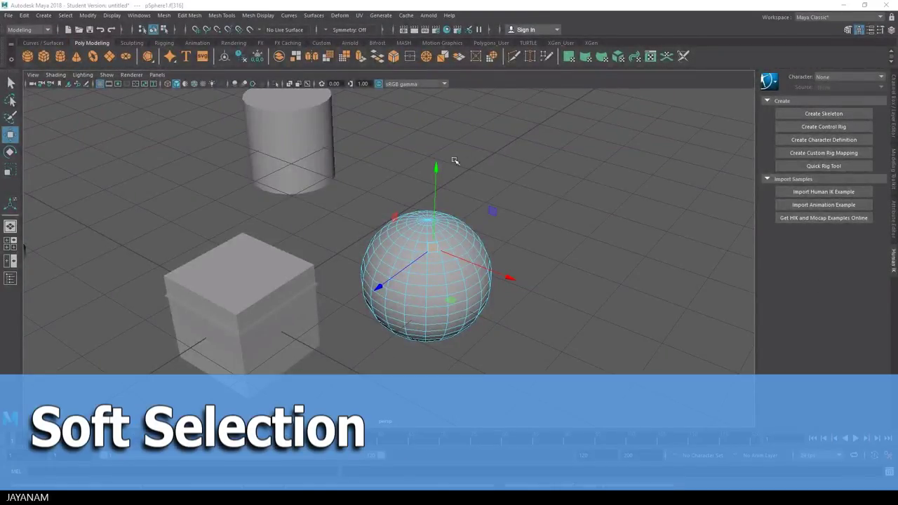
Enable soft selection with B and shrink the falloff radius to 3.35
left_click_drag(436, 169, 437, 169)
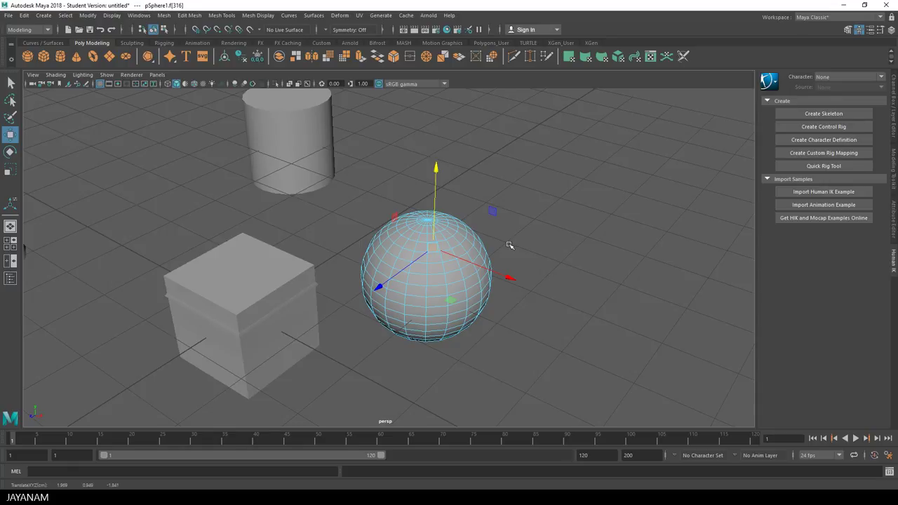
key("b")
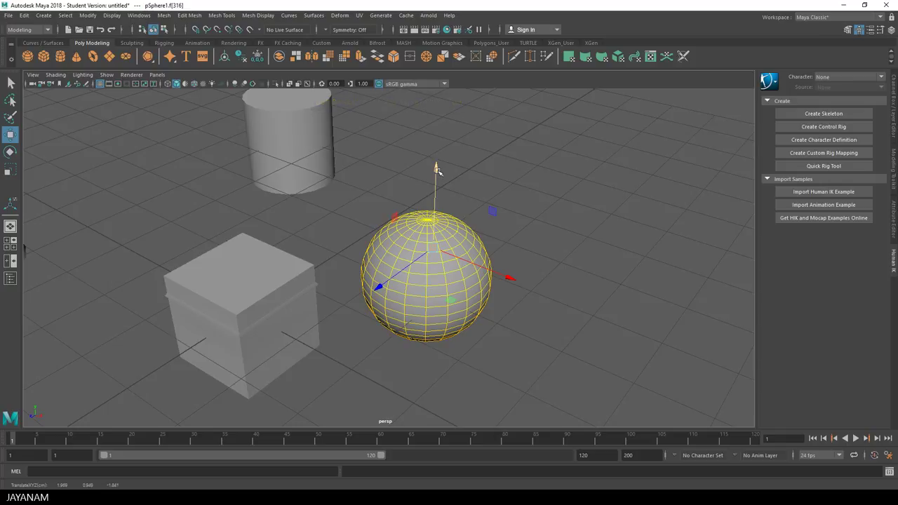
mouse_move(435, 168)
left_mouse_down()
mouse_move(436, 151)
mouse_move(436, 170)
left_mouse_up()
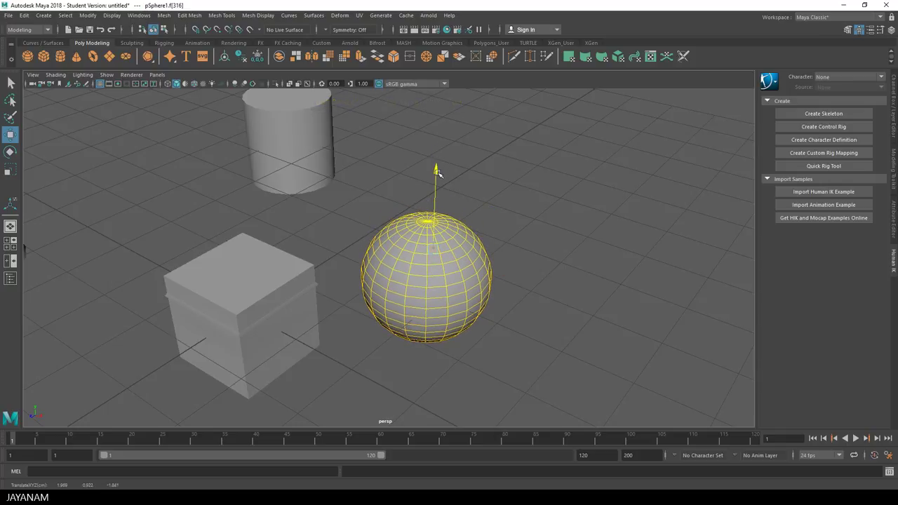
left_click_drag(538, 243, 292, 249)
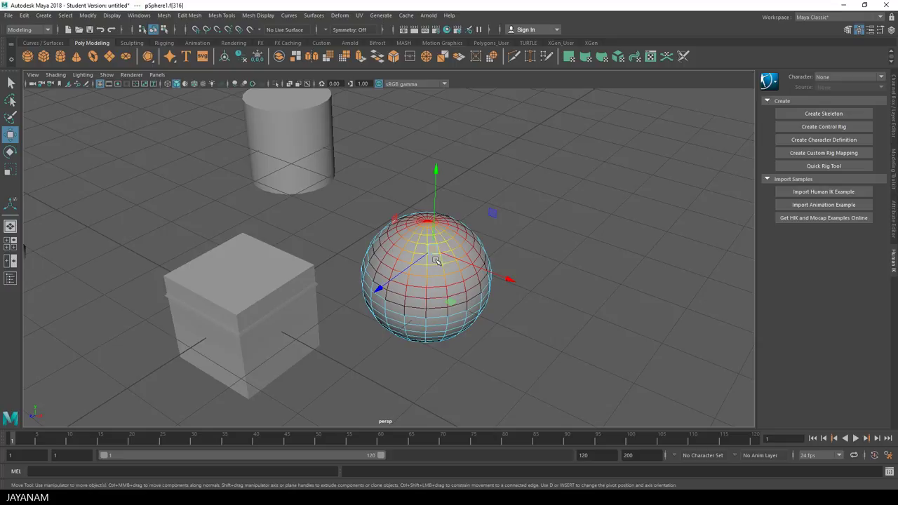
Pull the soft-selected sphere top upward, then shift it along X and Z
left_click_drag(437, 173, 436, 154)
left_click_drag(513, 265, 524, 274)
left_click_drag(381, 274, 370, 294)
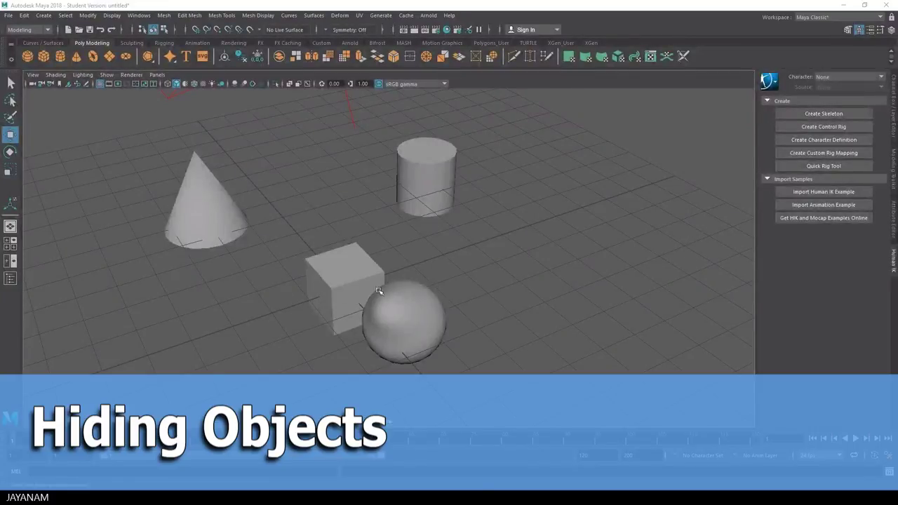
Select the sphere and hide it with Ctrl+H
left_click(378, 291)
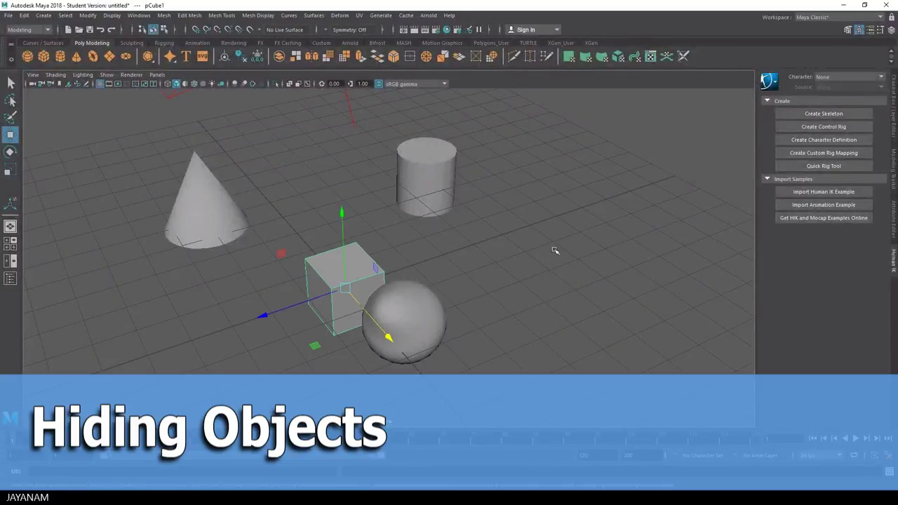
mouse_move(551, 321)
left_mouse_down("alt")
mouse_move(549, 306)
mouse_move(559, 309)
left_mouse_up("alt")
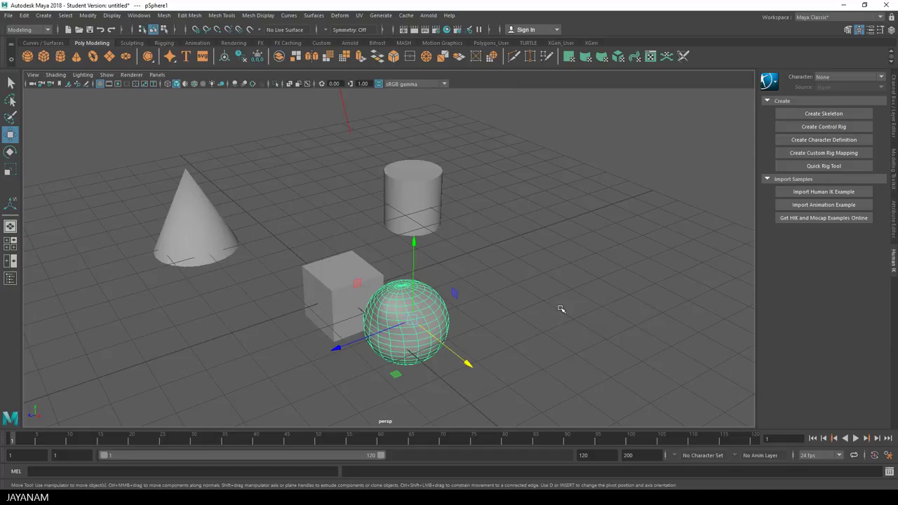
key("ctrl+h")
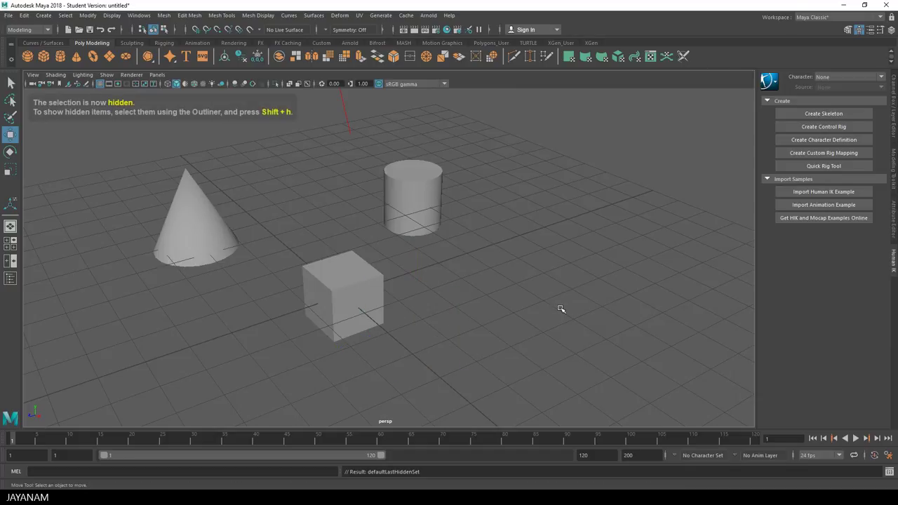
In the cube's Vertex mode, drag the back and front top corner vertices down
left_click(372, 289)
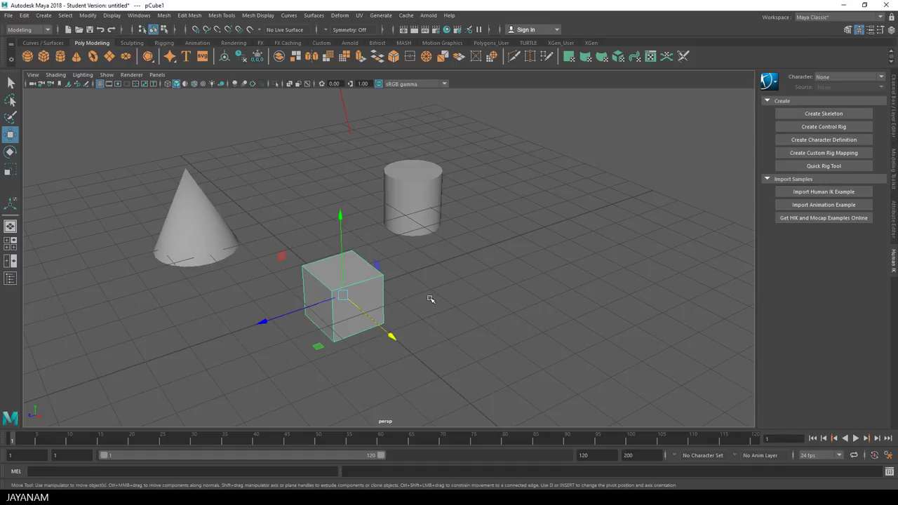
right_click(429, 299)
left_click(385, 226)
left_click(382, 275)
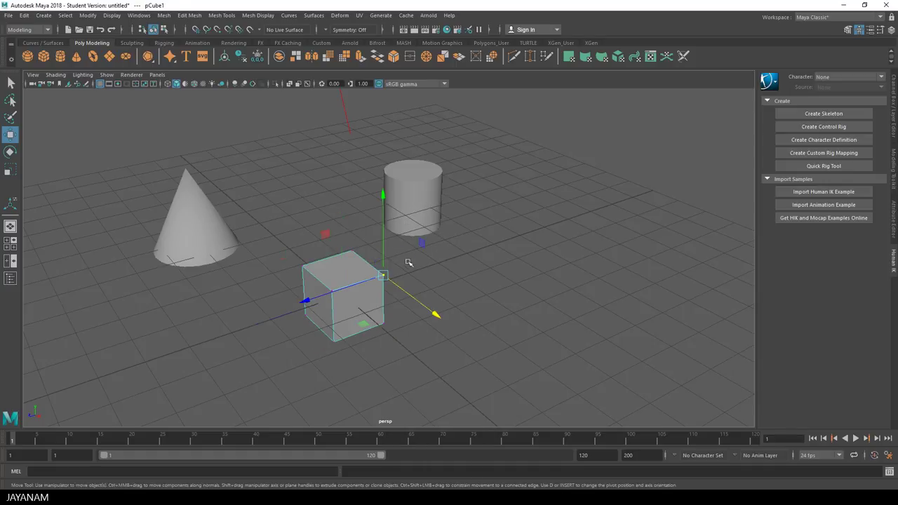
left_click_drag(385, 199, 385, 216)
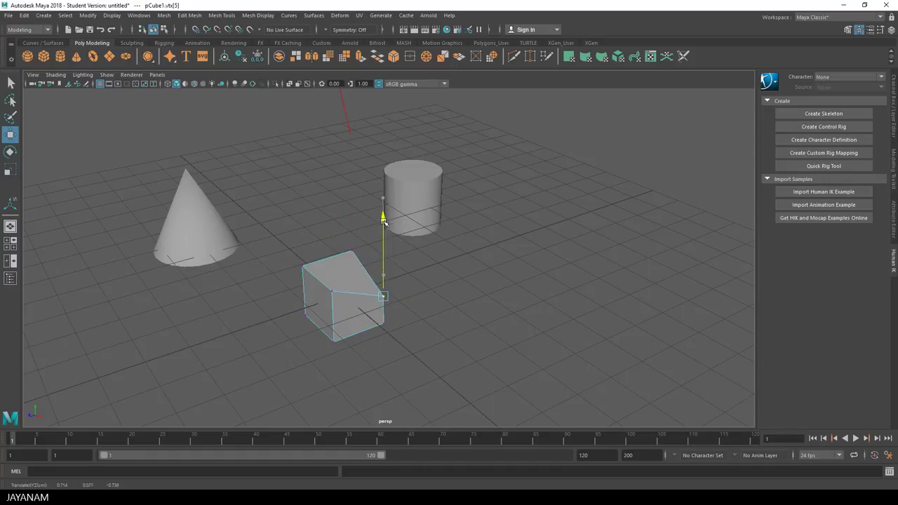
left_click(330, 291)
left_click_drag(333, 225, 333, 243)
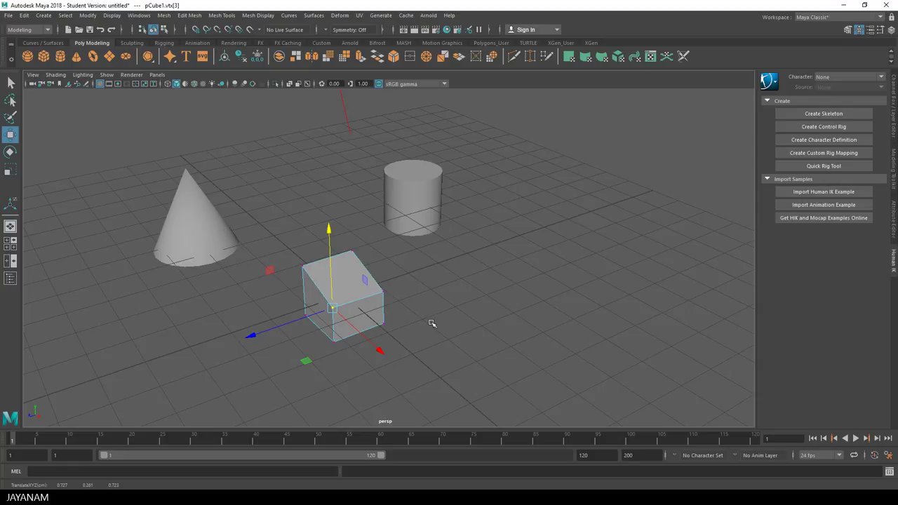
Unhide the sphere with Ctrl+Shift+H, then select it and hide it again
key("ctrl+shift+h")
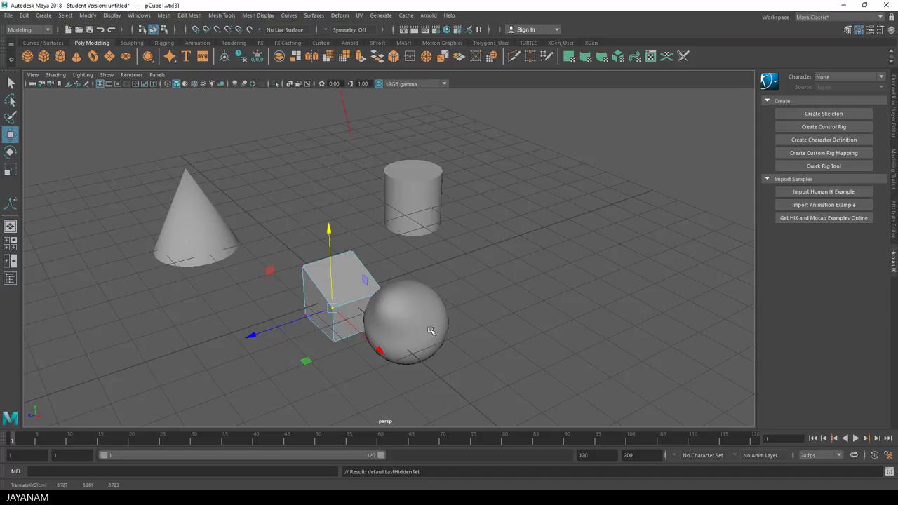
left_click(419, 320)
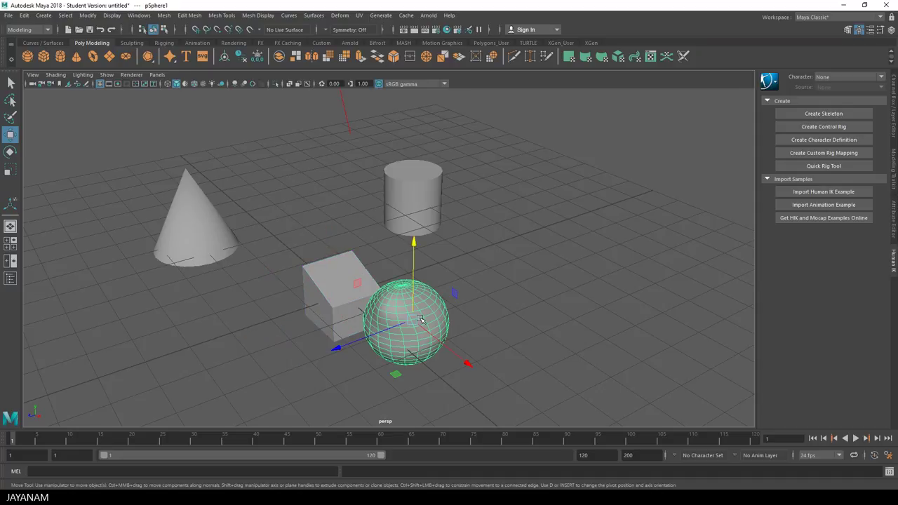
key("ctrl+h")
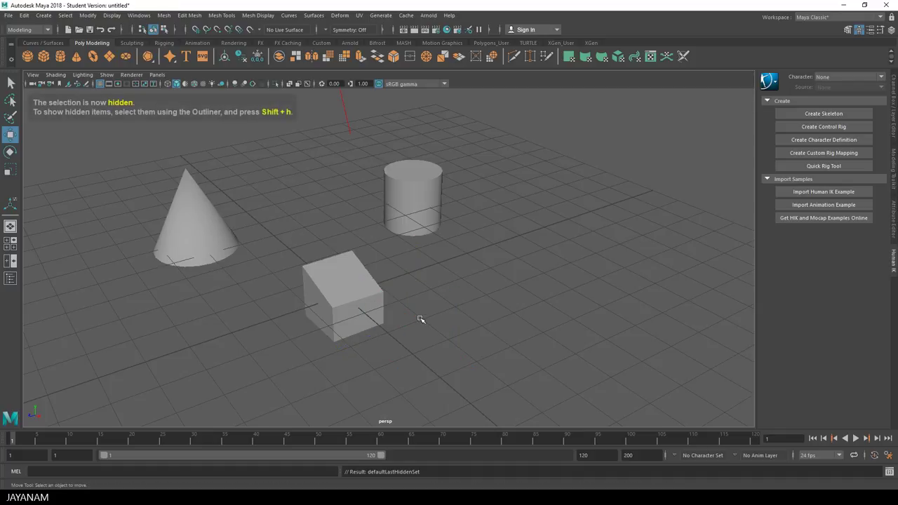
Switch to the Persp/Outliner layout and unhide pSphere1 with Shift+H
left_click(10, 279)
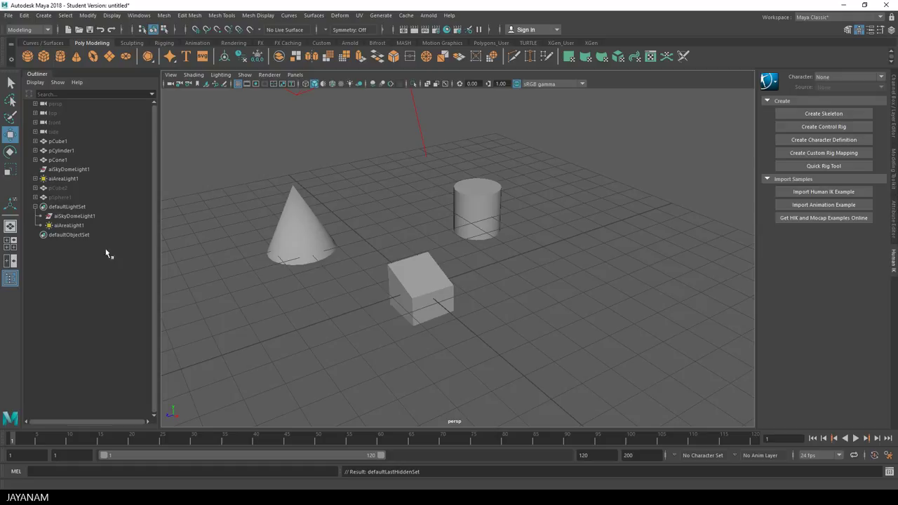
left_click(66, 197)
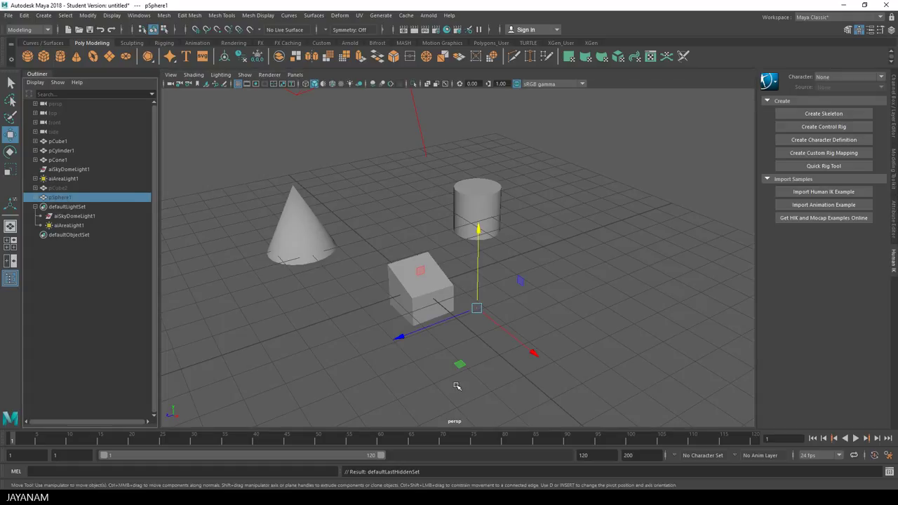
key("shift+h")
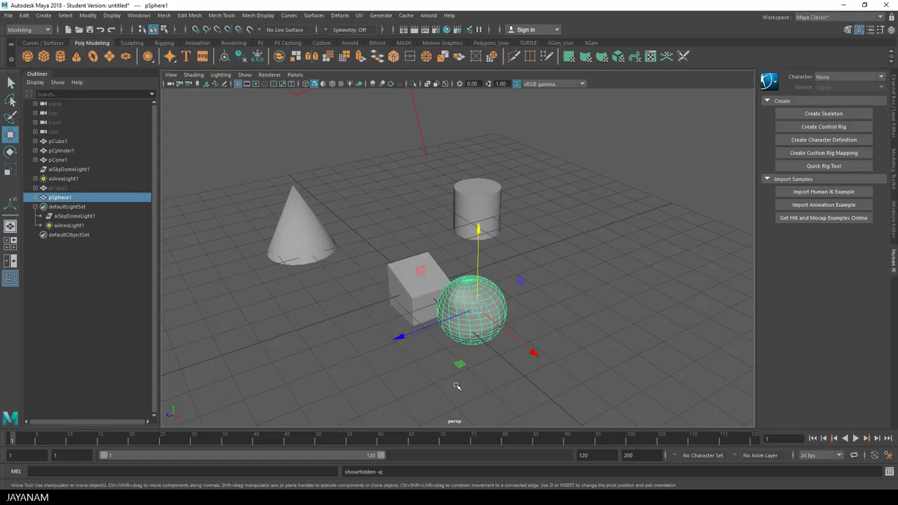